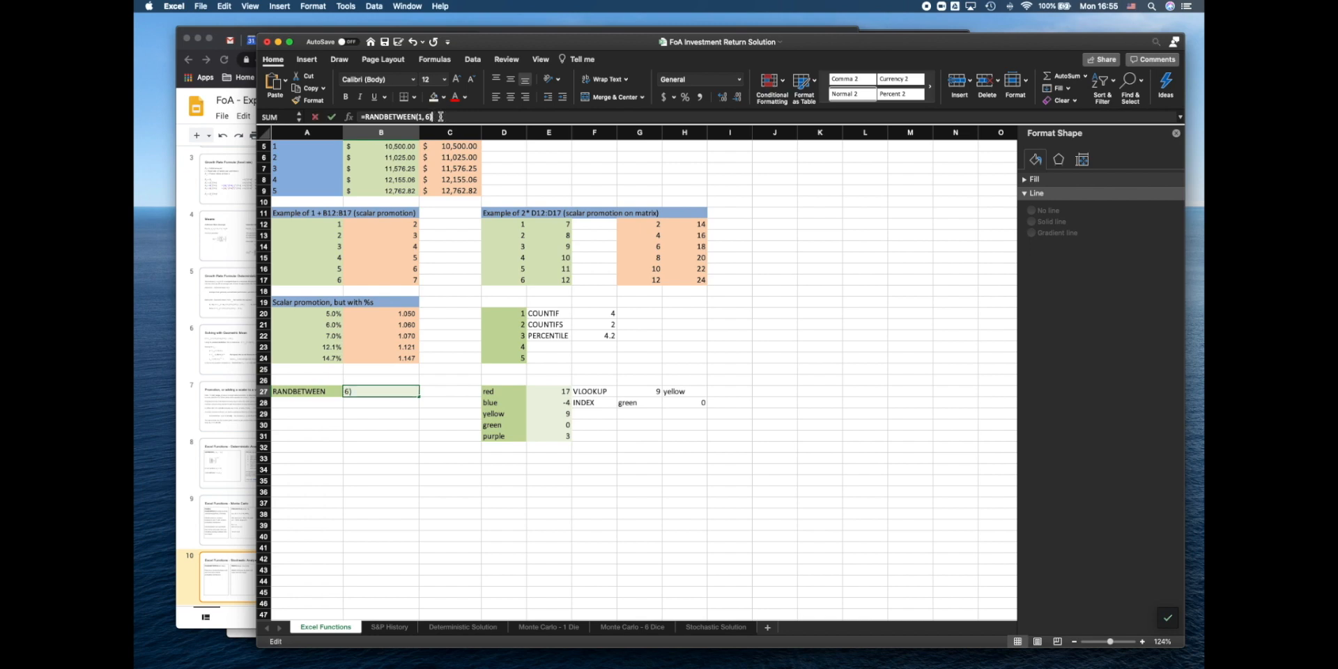
- Leave the formula in B27 unchanged and recalculate the sheet twice to regenerate the RANDBETWEEN value
{"action": "left_click", "coordinate": [372, 422]}
{"action": "left_click", "coordinate": [382, 393]}
{"action": "key", "text": "F9"}
{"action": "key", "text": "F9"}
- Inspect the RANDARRAY formula in B11 on the Monte Carlo - 1 Die sheet, and return to the Excel Functions sheet
{"action": "left_click", "coordinate": [550, 627]}
{"action": "left_click", "coordinate": [323, 155]}
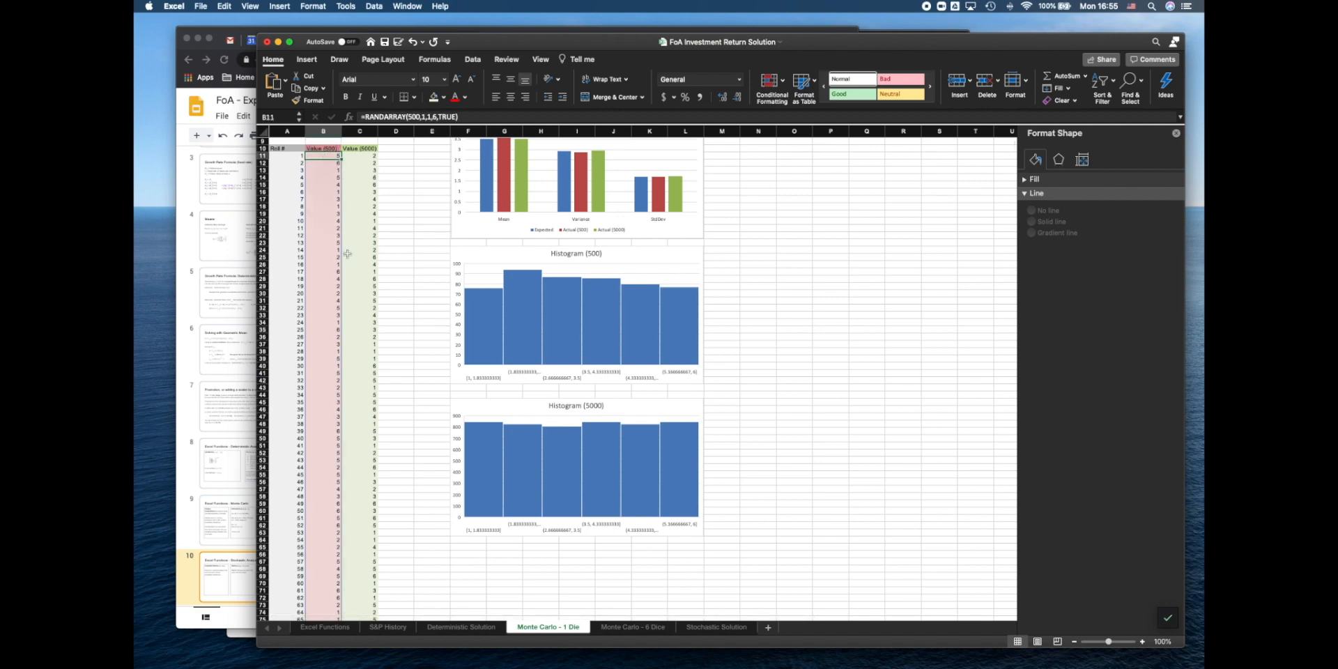
{"action": "left_click", "coordinate": [413, 116]}
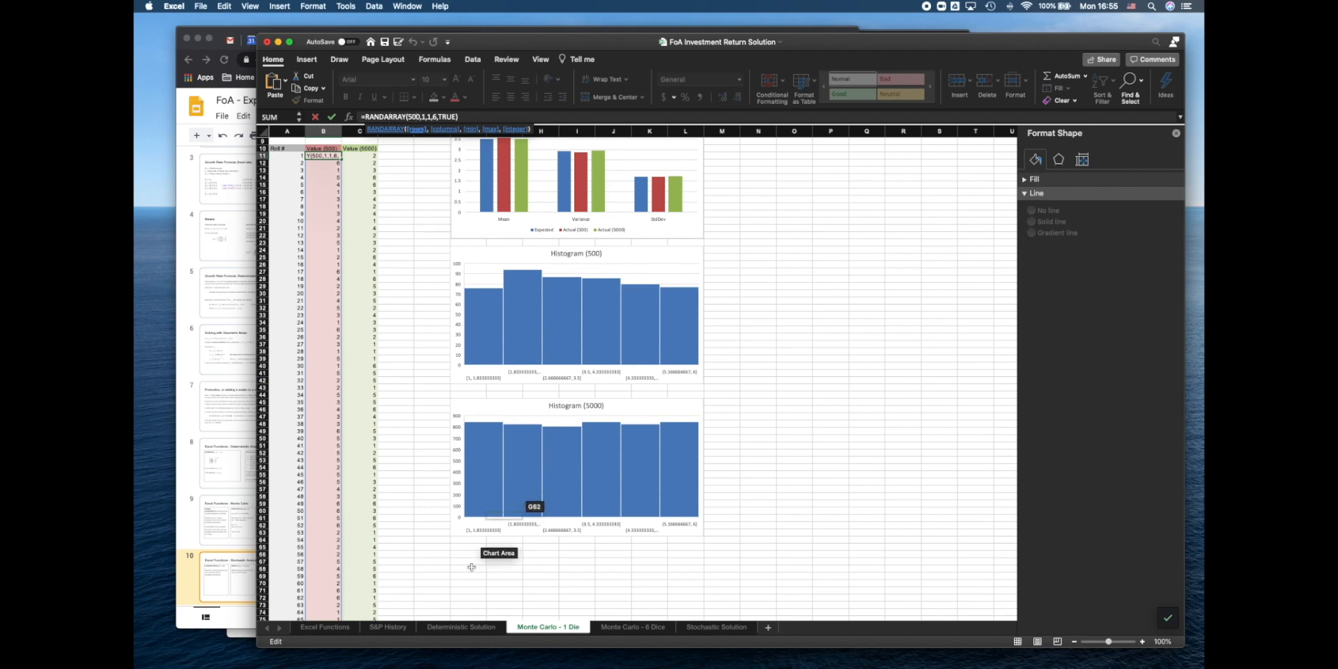
{"action": "left_click", "coordinate": [338, 627]}
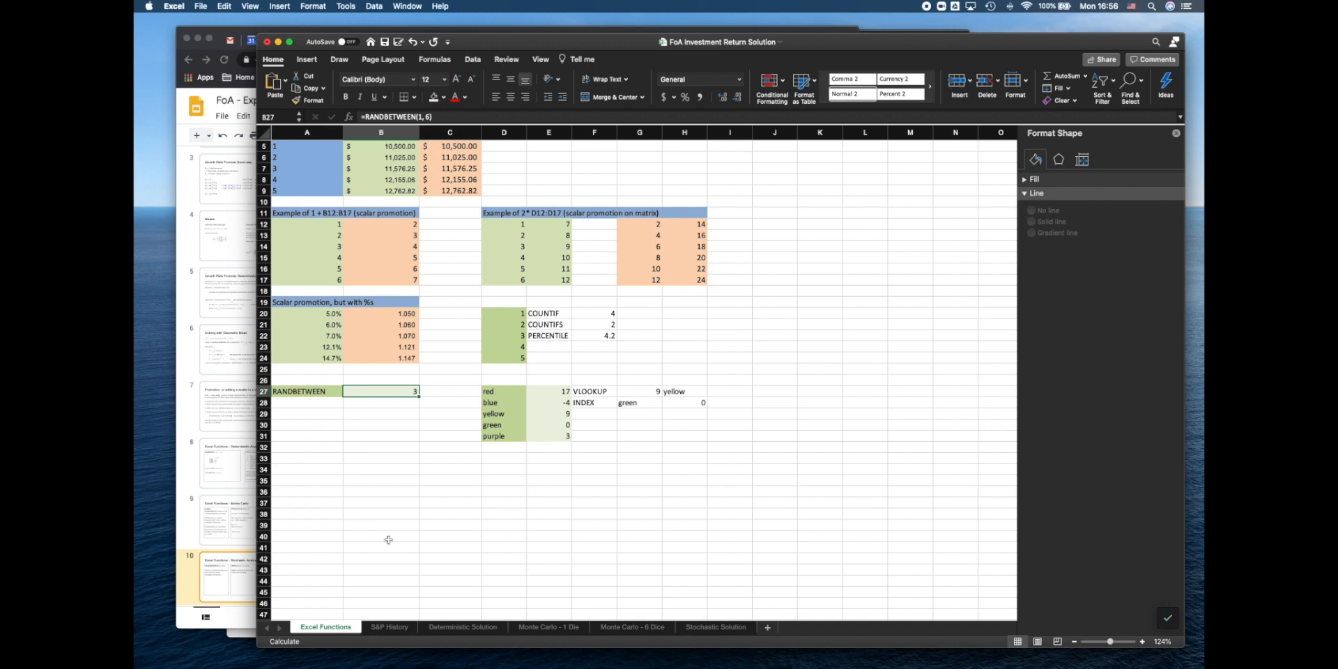
- Examine the colour lookup table in D27:E31 and the arguments of the VLOOKUP formula in G27
{"action": "left_click", "coordinate": [592, 391]}
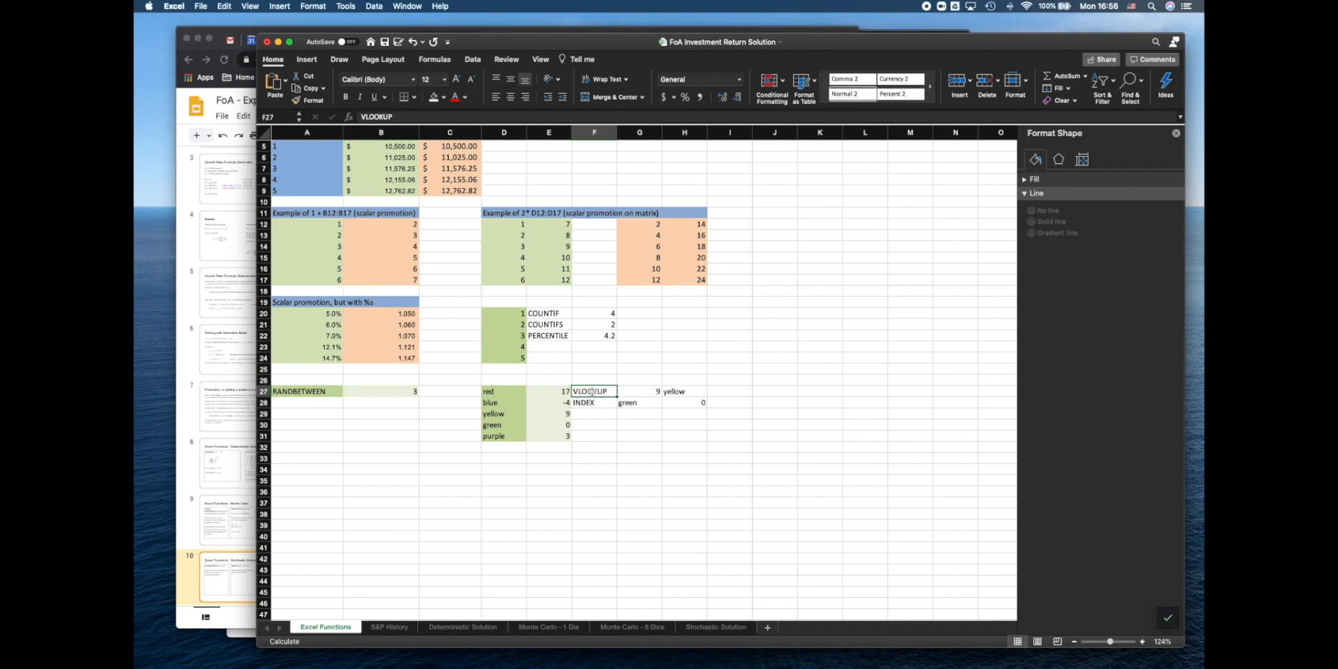
{"action": "left_click", "coordinate": [517, 392]}
{"action": "left_click", "coordinate": [549, 437], "text": "shift"}
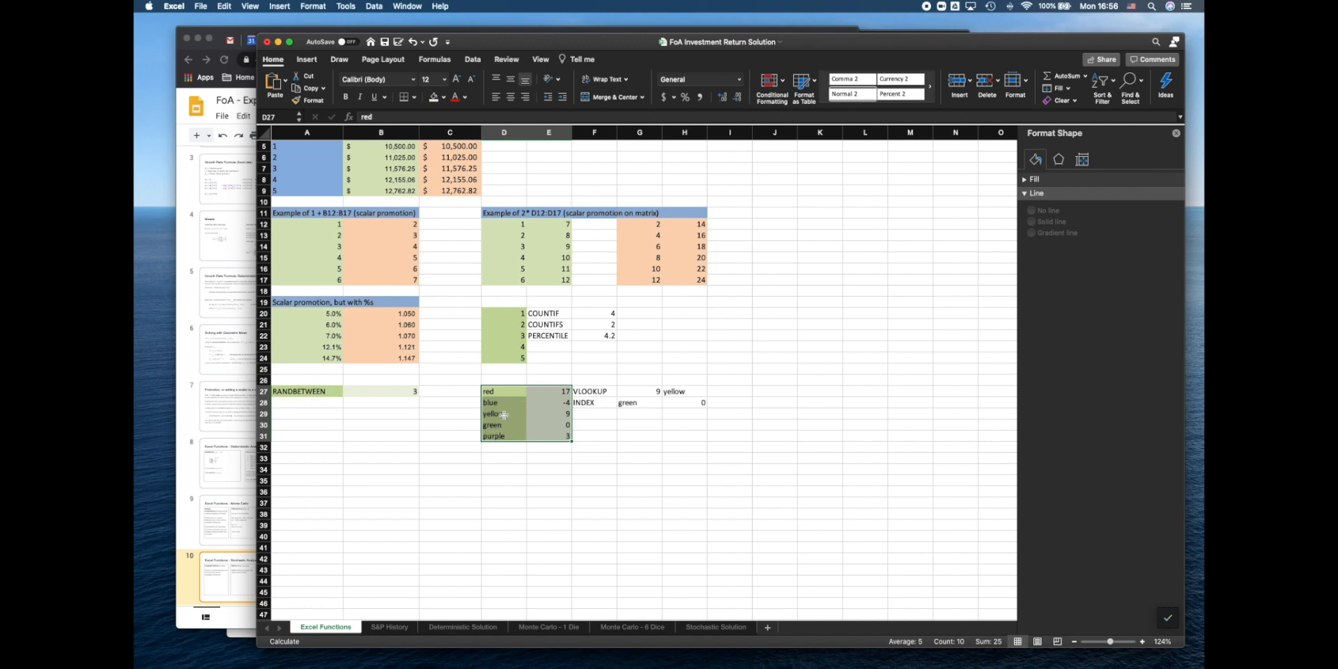
{"action": "left_click", "coordinate": [544, 393]}
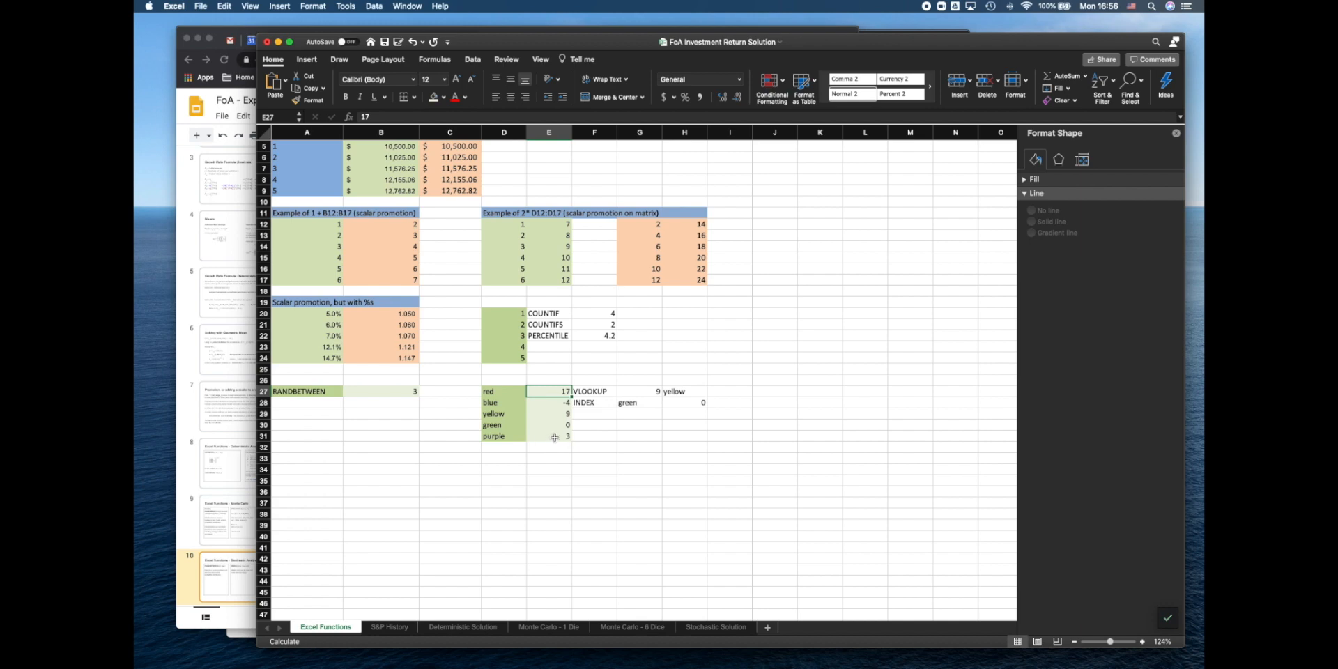
{"action": "left_click", "coordinate": [594, 393]}
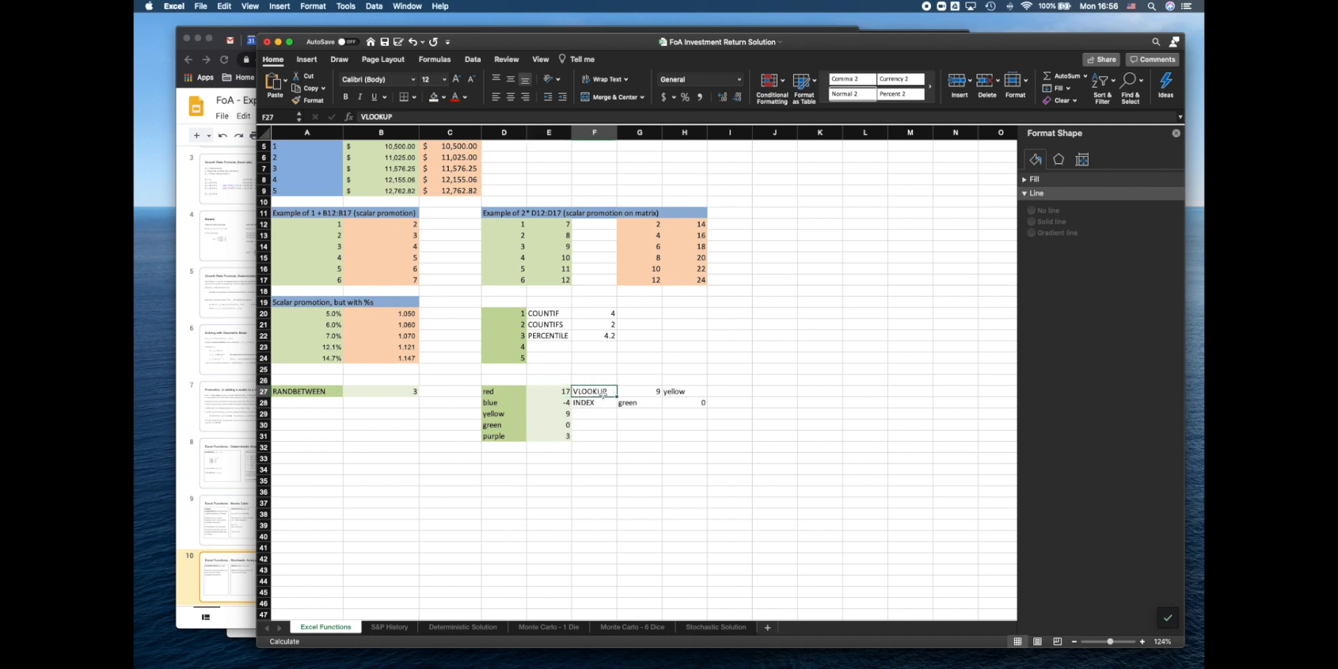
{"action": "left_click", "coordinate": [636, 393]}
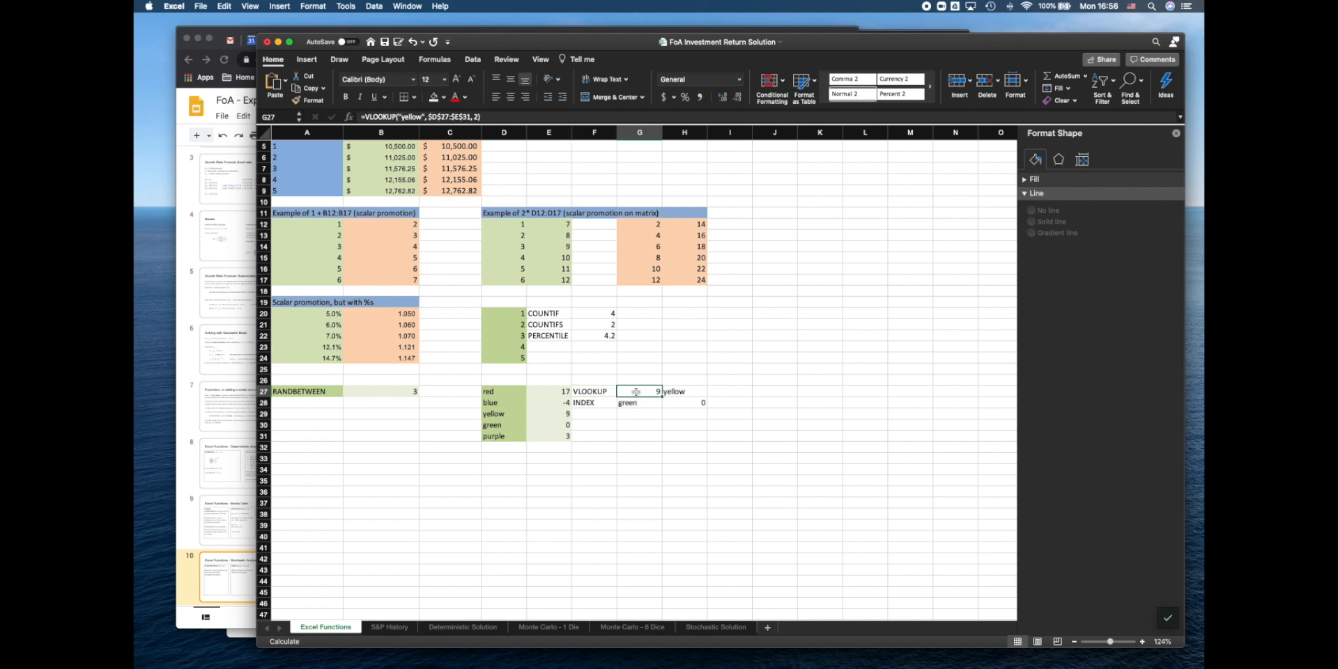
{"action": "double_click", "coordinate": [435, 117]}
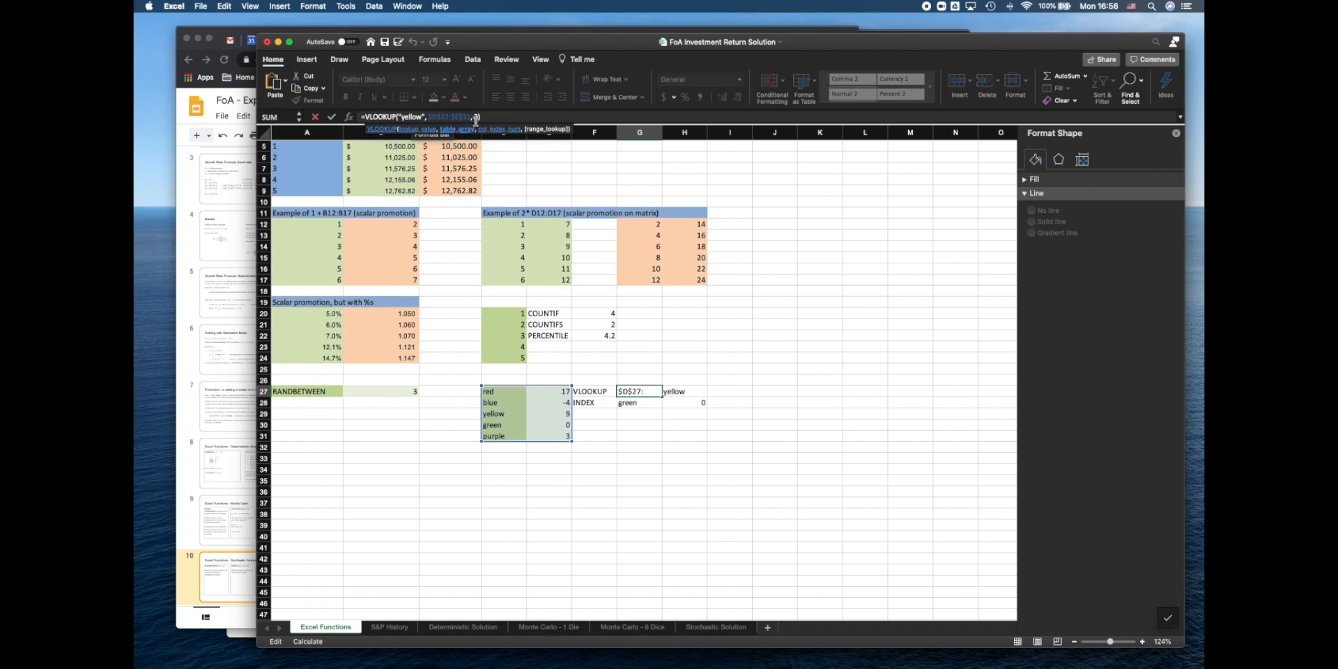
{"action": "left_click", "coordinate": [503, 469]}
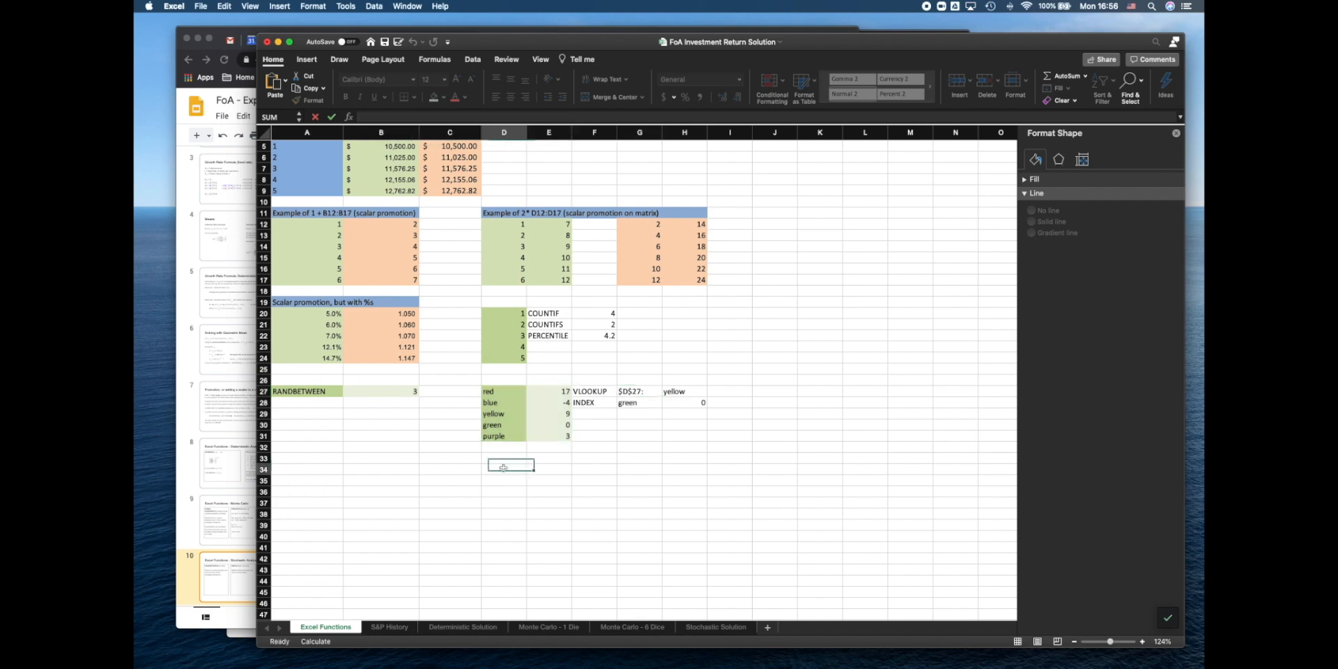
- Number the columns above the lookup table by entering 1, 2, 3 and 4 in D26 through G26
{"action": "left_click", "coordinate": [499, 378]}
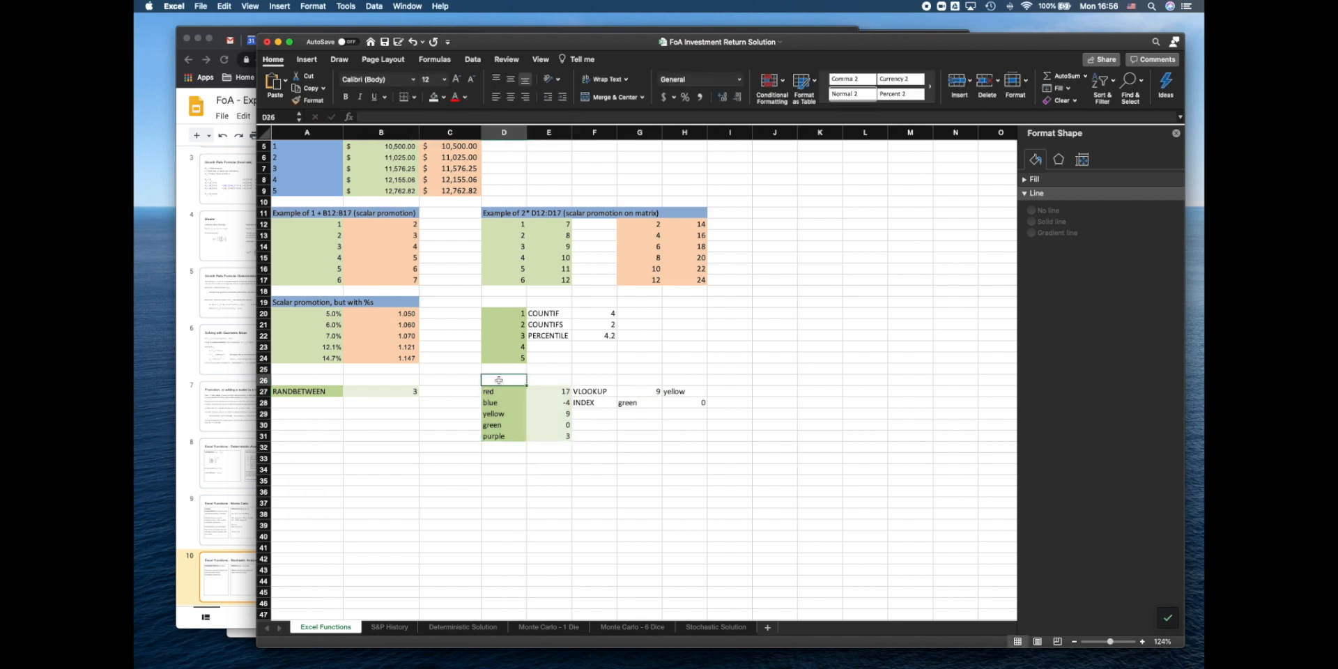
{"action": "type", "text": "1"}
{"action": "key", "text": "Tab"}
{"action": "type", "text": "2"}
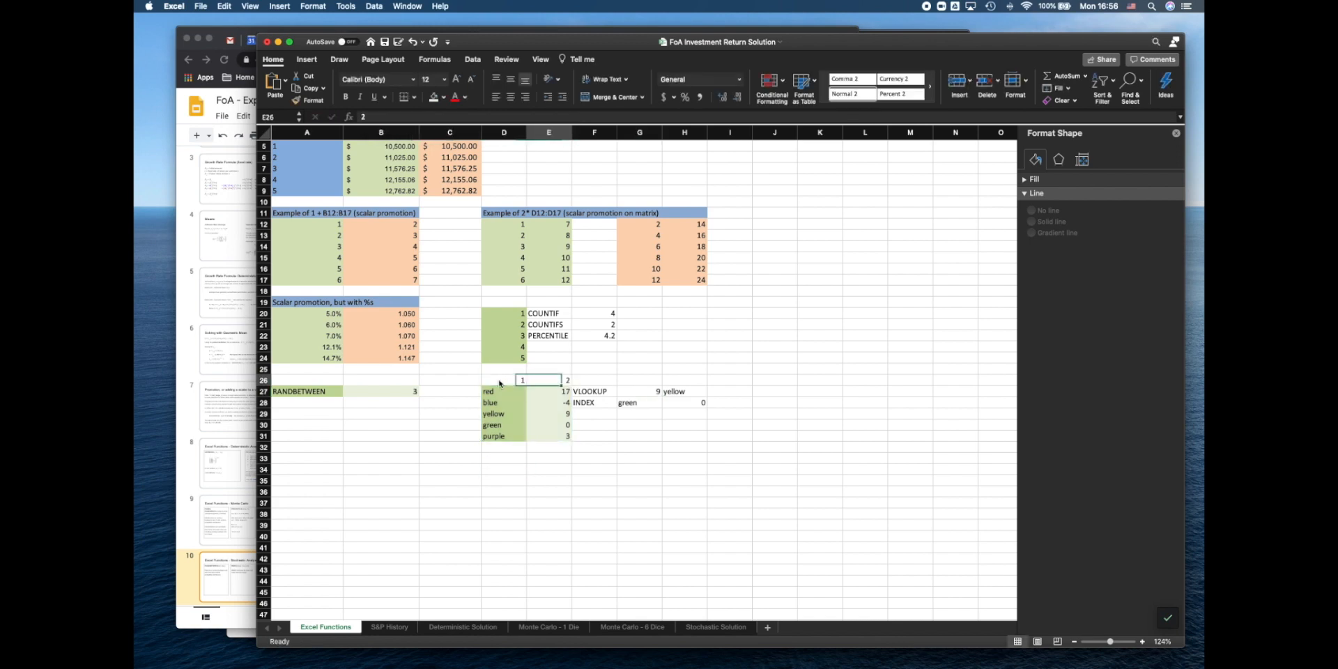
{"action": "key", "text": "Tab"}
{"action": "type", "text": "3"}
{"action": "key", "text": "Tab"}
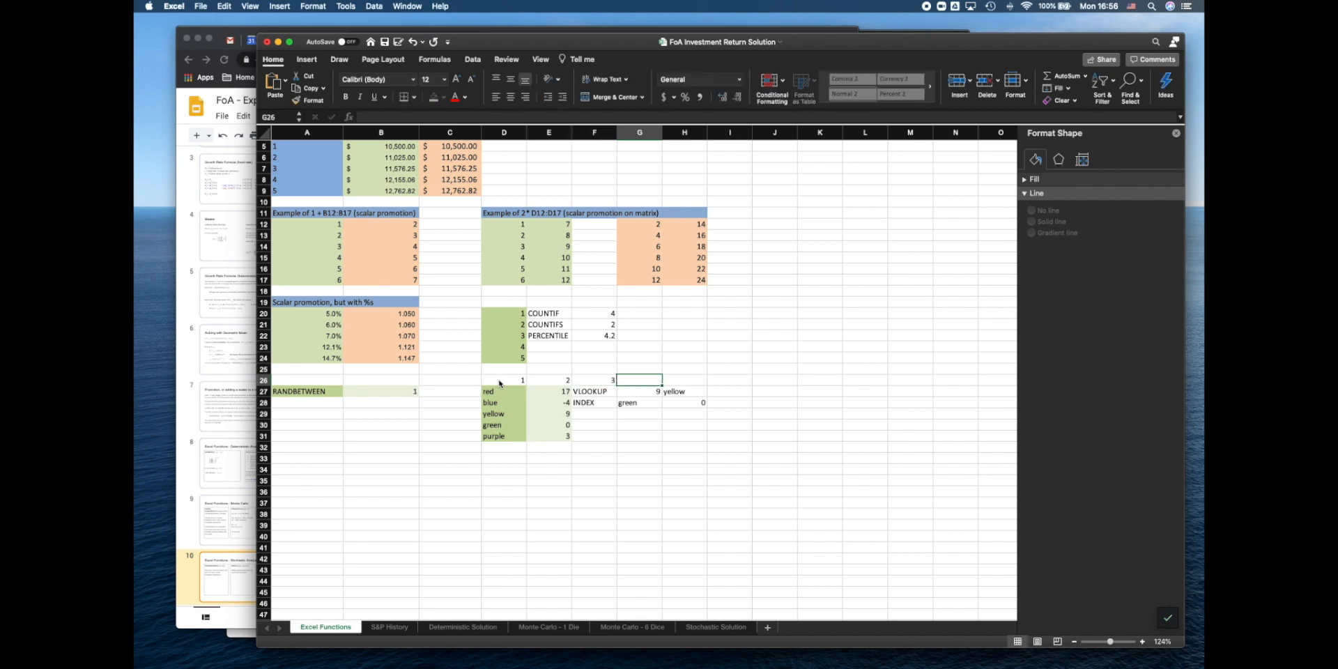
{"action": "type", "text": "4"}
{"action": "key", "text": "Tab"}
- Clear the temporary column numbers from D26:G26 and return to the VLOOKUP formula in G27
{"action": "key", "text": "Left"}
{"action": "key", "text": "shift+Left"}
{"action": "key", "text": "shift+Left"}
{"action": "key", "text": "shift+Left"}
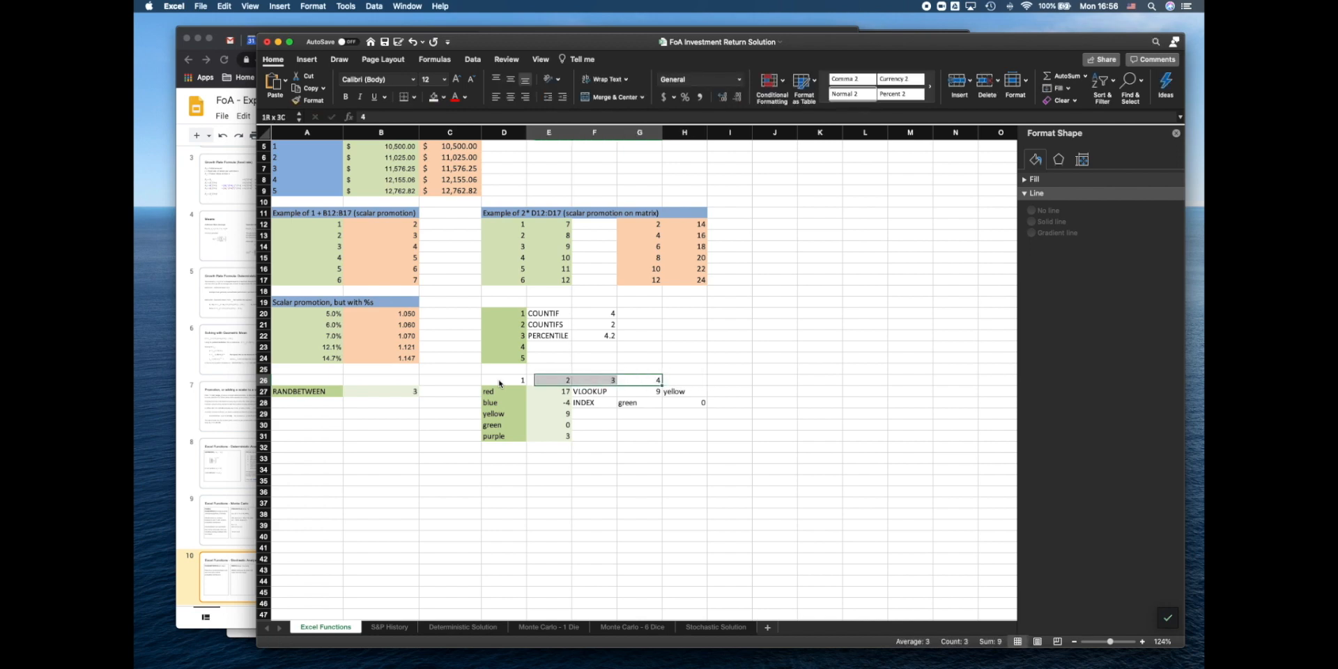
{"action": "key", "text": "Delete"}
{"action": "key", "text": "Down"}
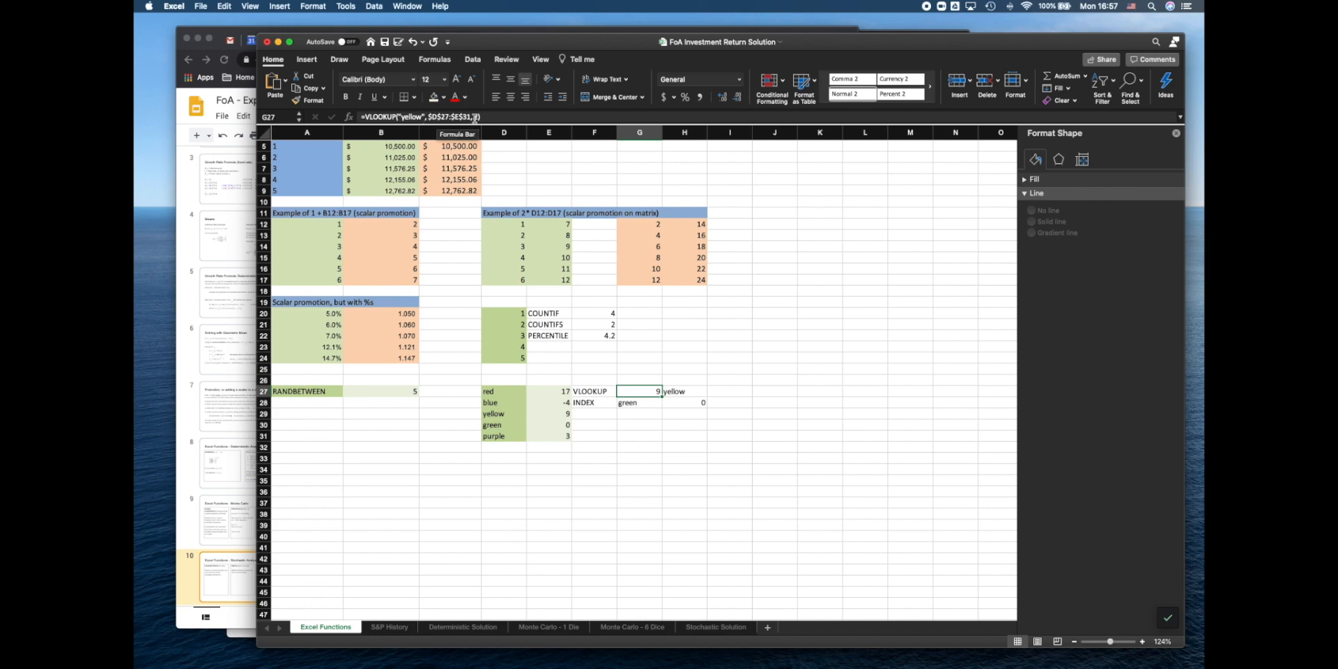
- Check the yellow row of the lookup table and its value in the second column
{"action": "left_click", "coordinate": [655, 437]}
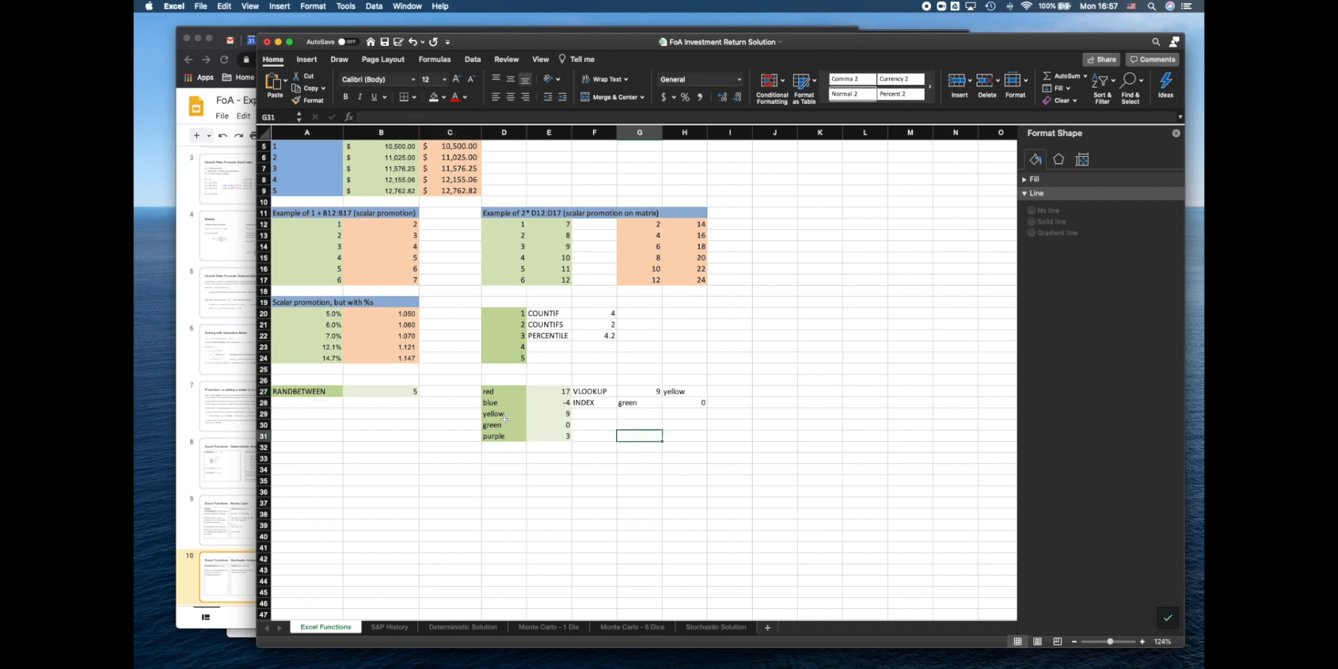
{"action": "left_click", "coordinate": [504, 419]}
{"action": "left_click", "coordinate": [550, 416]}
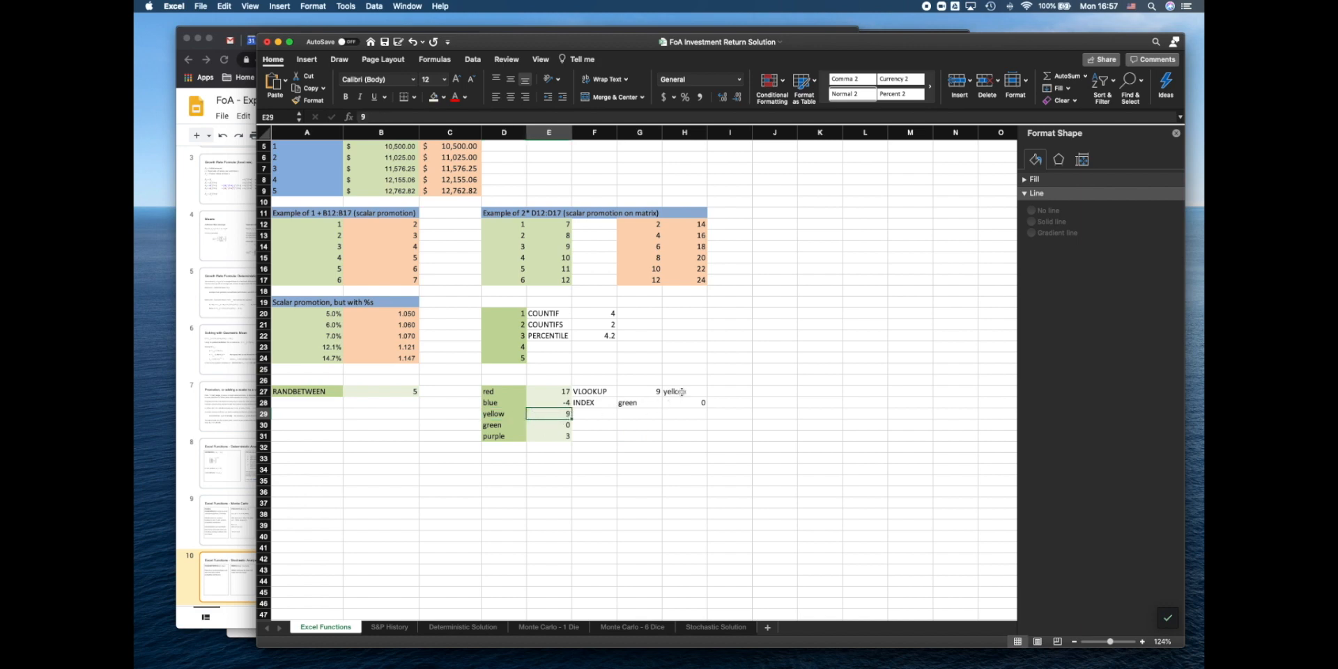
- Inspect the lookup value and column index of the VLOOKUP formula in H27, leaving the formula unchanged
{"action": "left_click", "coordinate": [681, 392]}
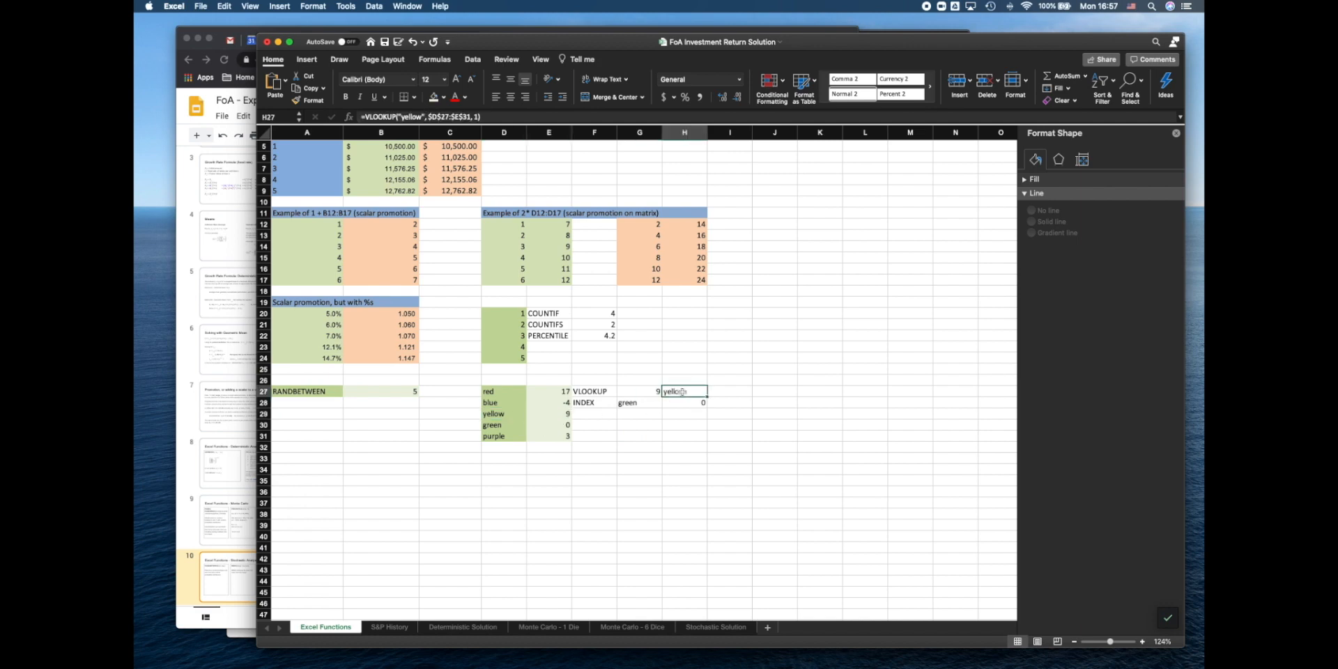
{"action": "left_click", "coordinate": [404, 119]}
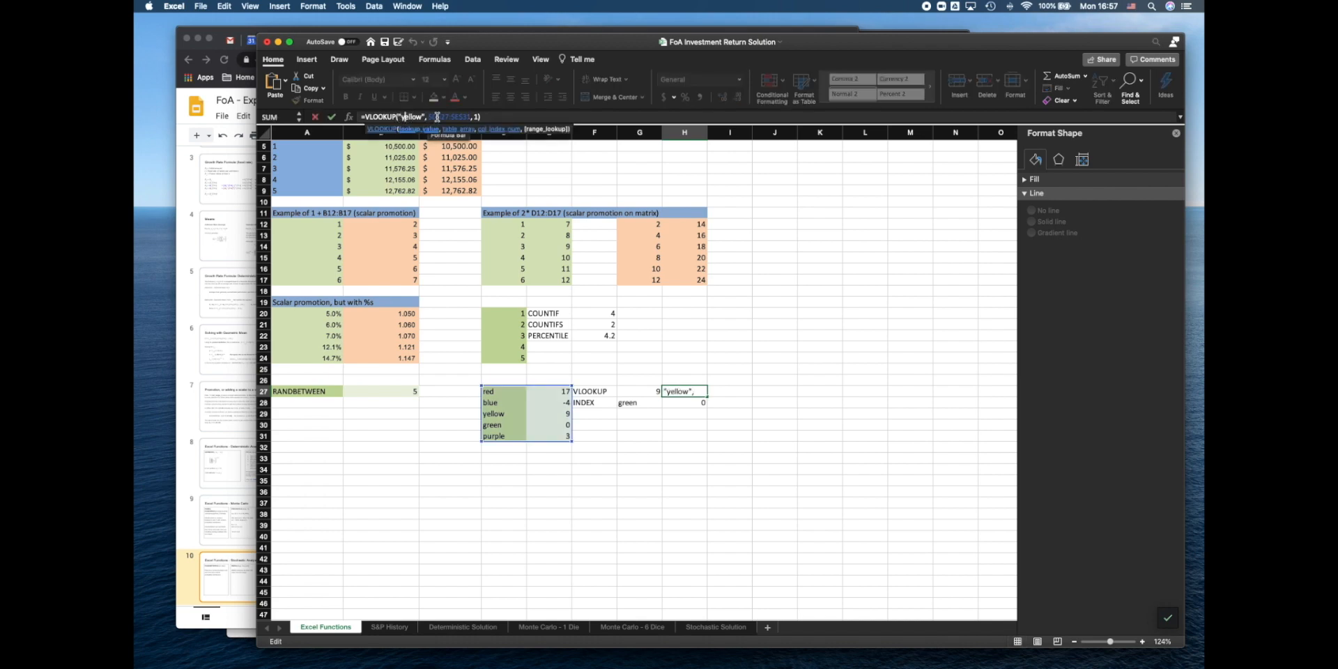
{"action": "left_click", "coordinate": [474, 117]}
{"action": "type", "text": "1"}
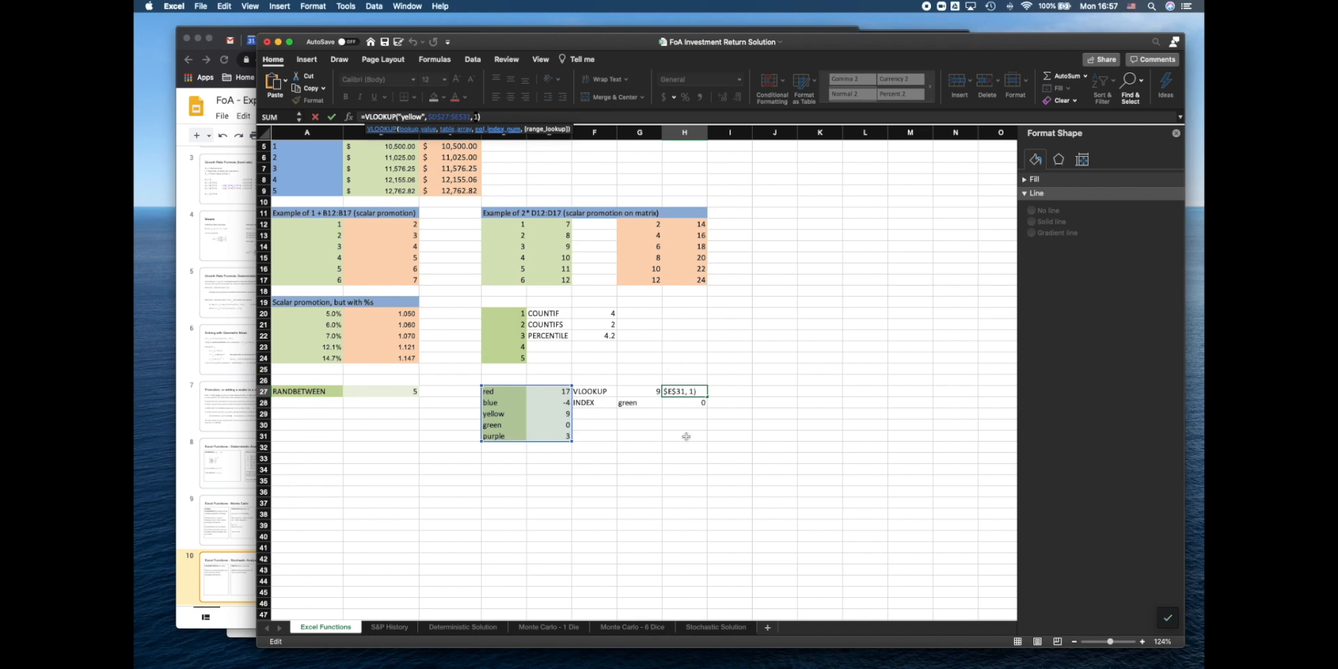
{"action": "key", "text": "BackSpace"}
{"action": "left_click", "coordinate": [679, 458]}
{"action": "key", "text": "Escape"}
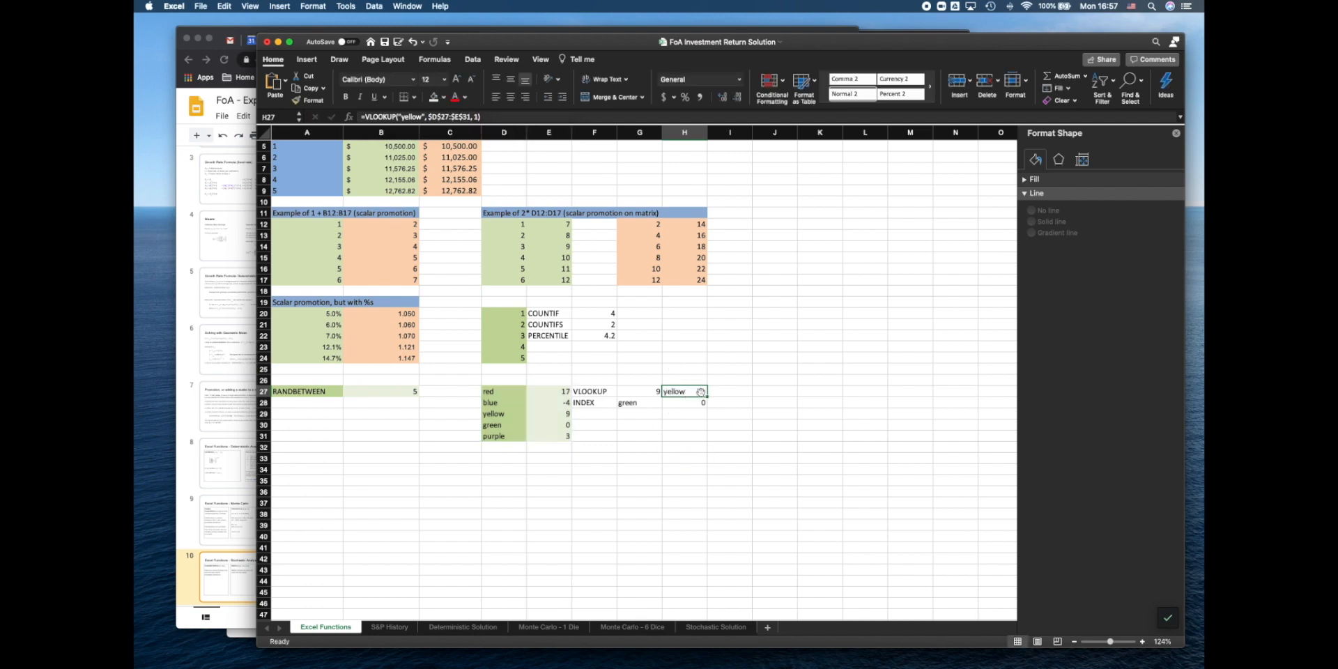
- Compare the INDEX example in row 28 with the VLOOKUP example and its formula in row 27
{"action": "left_click", "coordinate": [590, 405]}
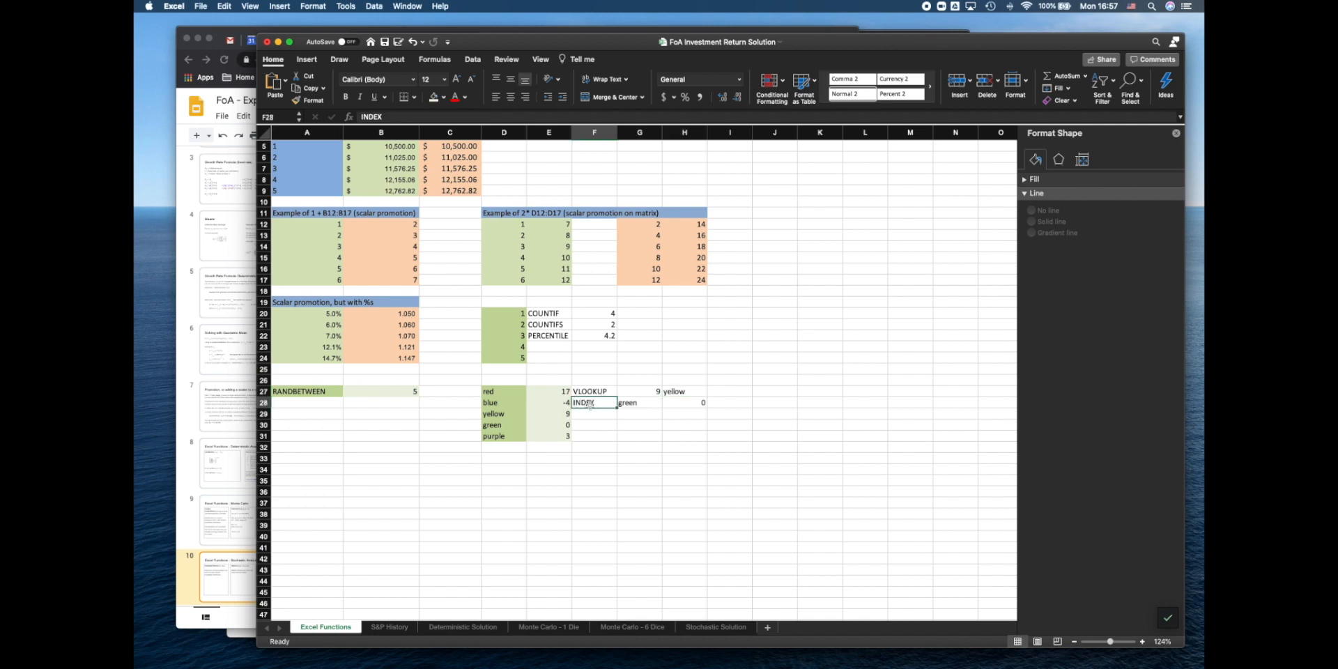
{"action": "left_click", "coordinate": [633, 404]}
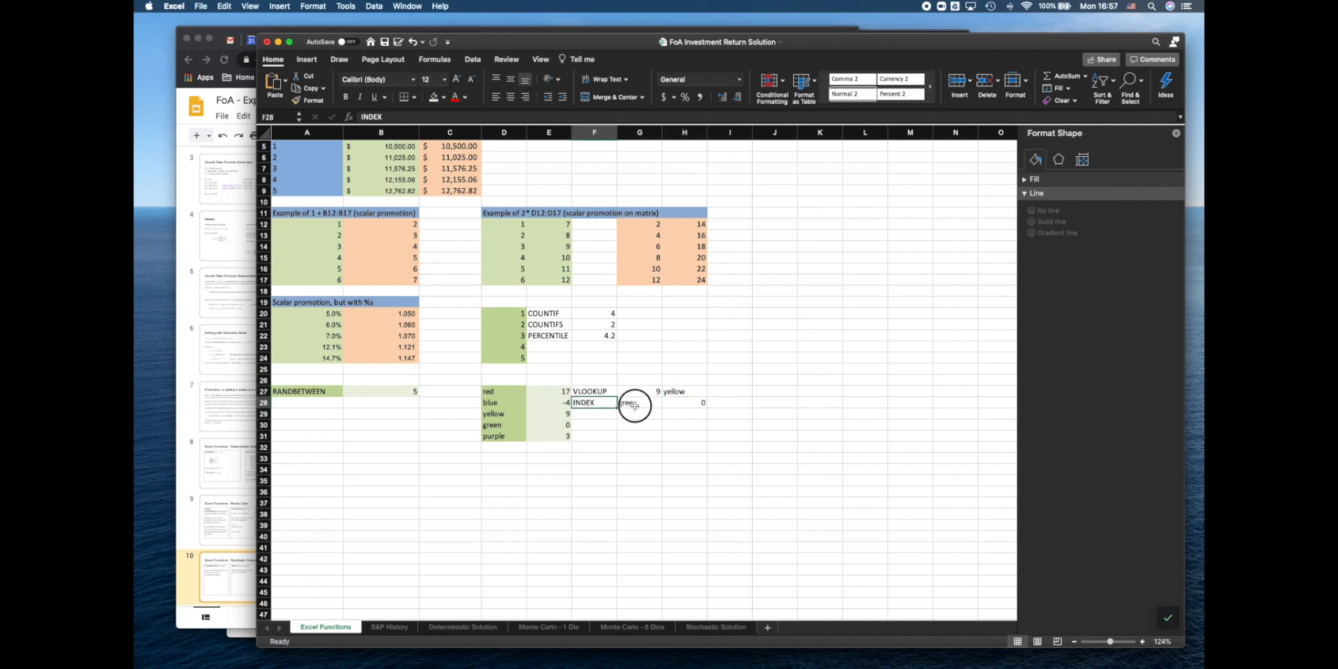
{"action": "left_click", "coordinate": [595, 393]}
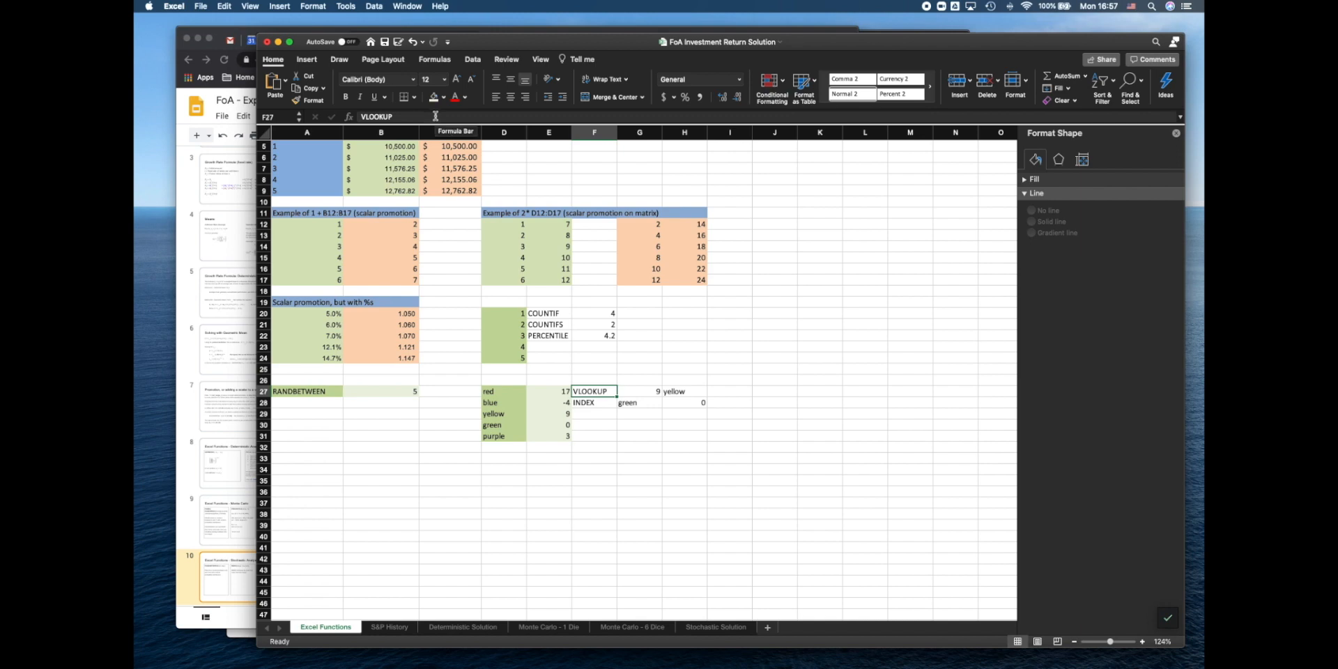
{"action": "left_click", "coordinate": [627, 393]}
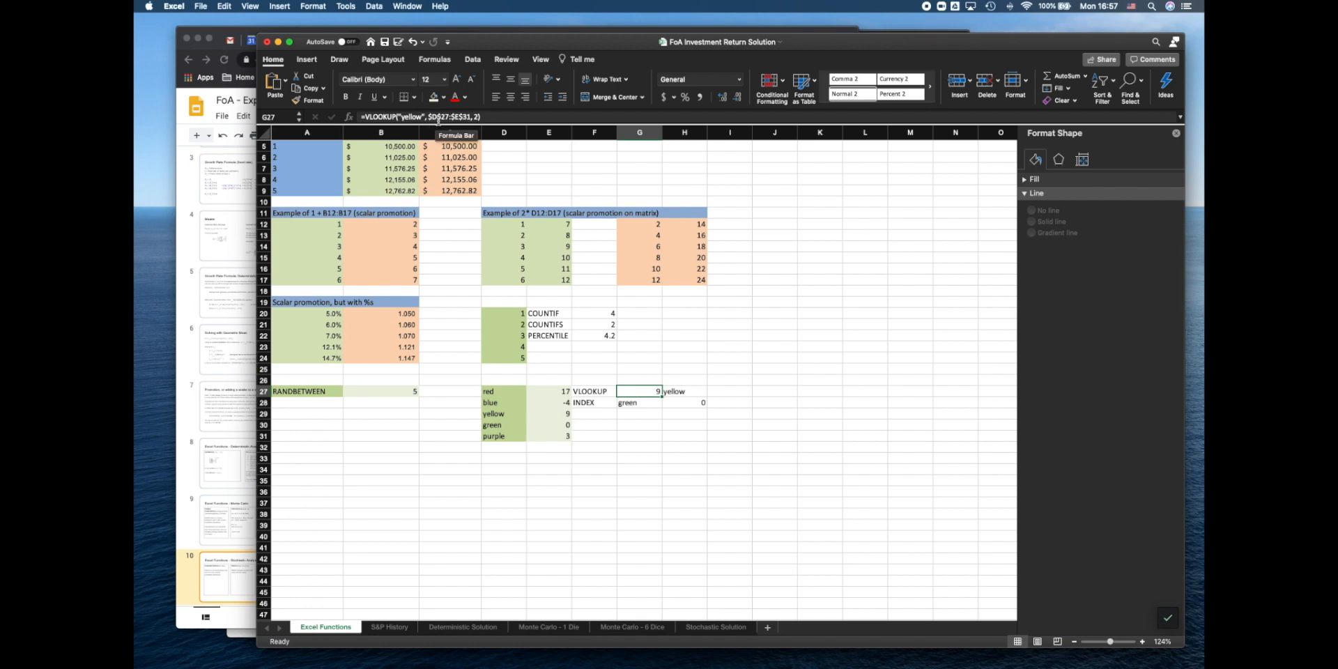
{"action": "left_click", "coordinate": [596, 404]}
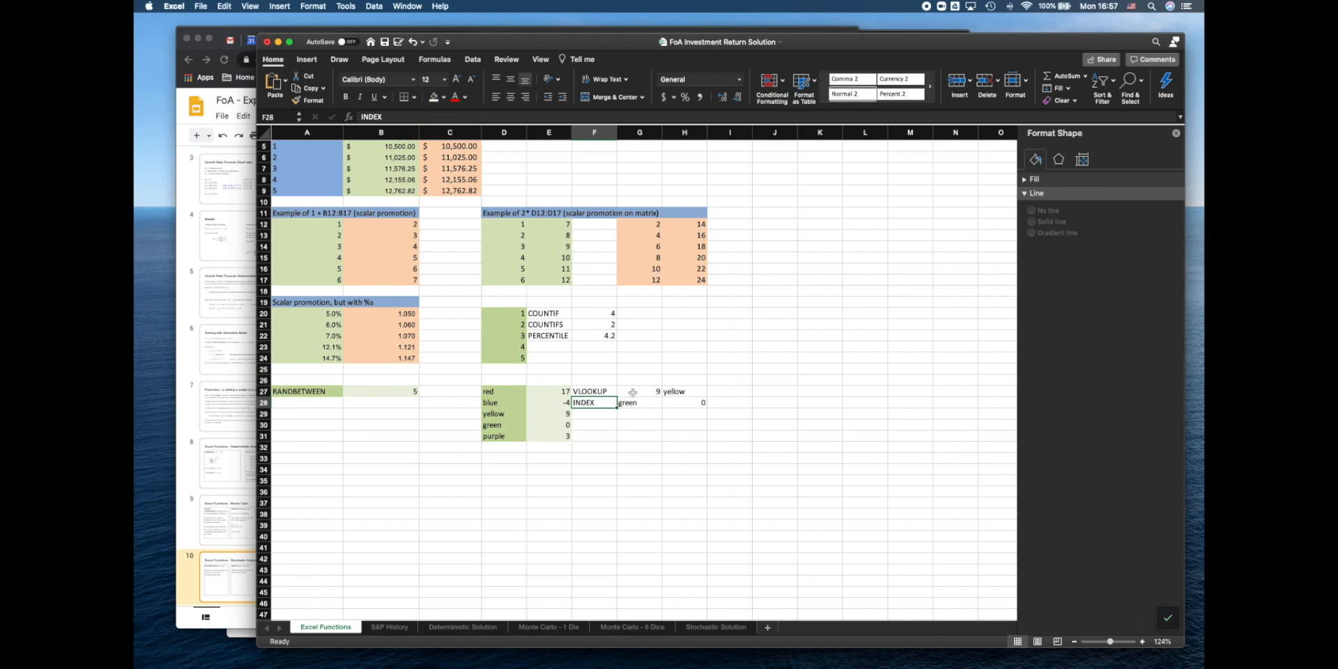
- Inspect the array range in the INDEX formula in G28, leaving the formula unchanged
{"action": "left_click", "coordinate": [633, 404]}
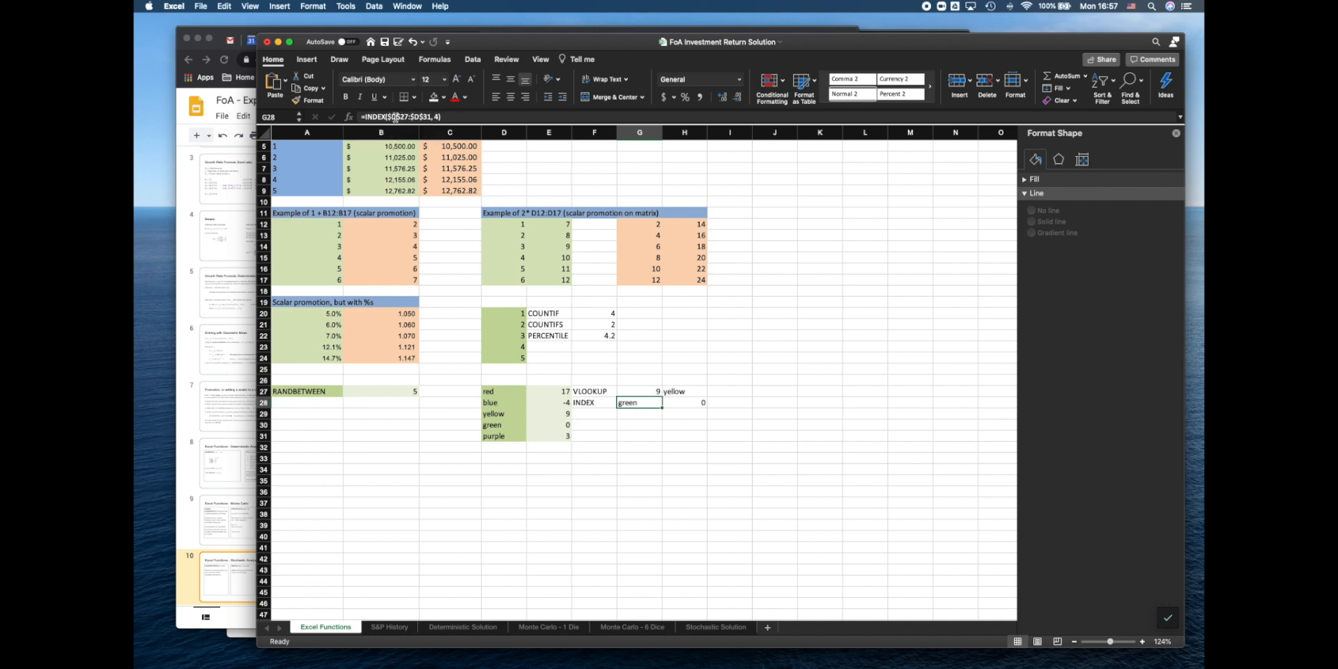
{"action": "left_click_drag", "start_coordinate": [390, 116], "coordinate": [433, 117]}
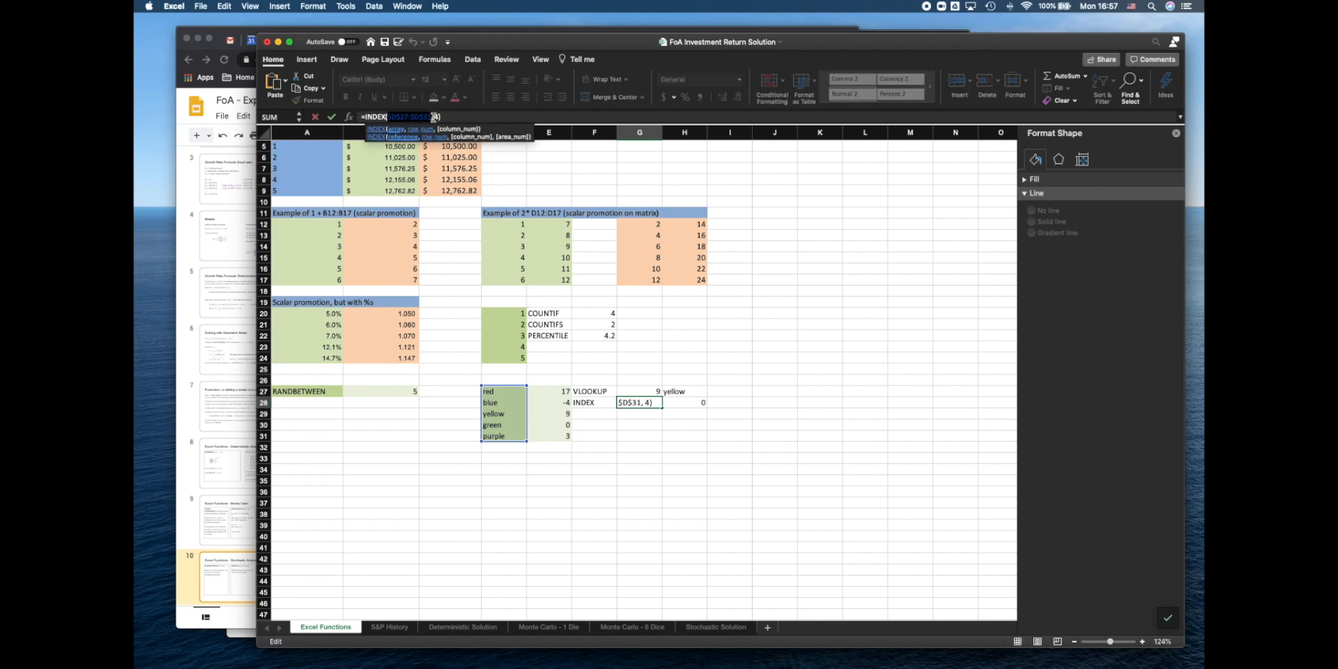
{"action": "left_click", "coordinate": [743, 514]}
{"action": "scroll", "coordinate": [639, 445], "scroll_direction": "down", "scroll_amount": 1}
{"action": "key", "text": "Escape"}
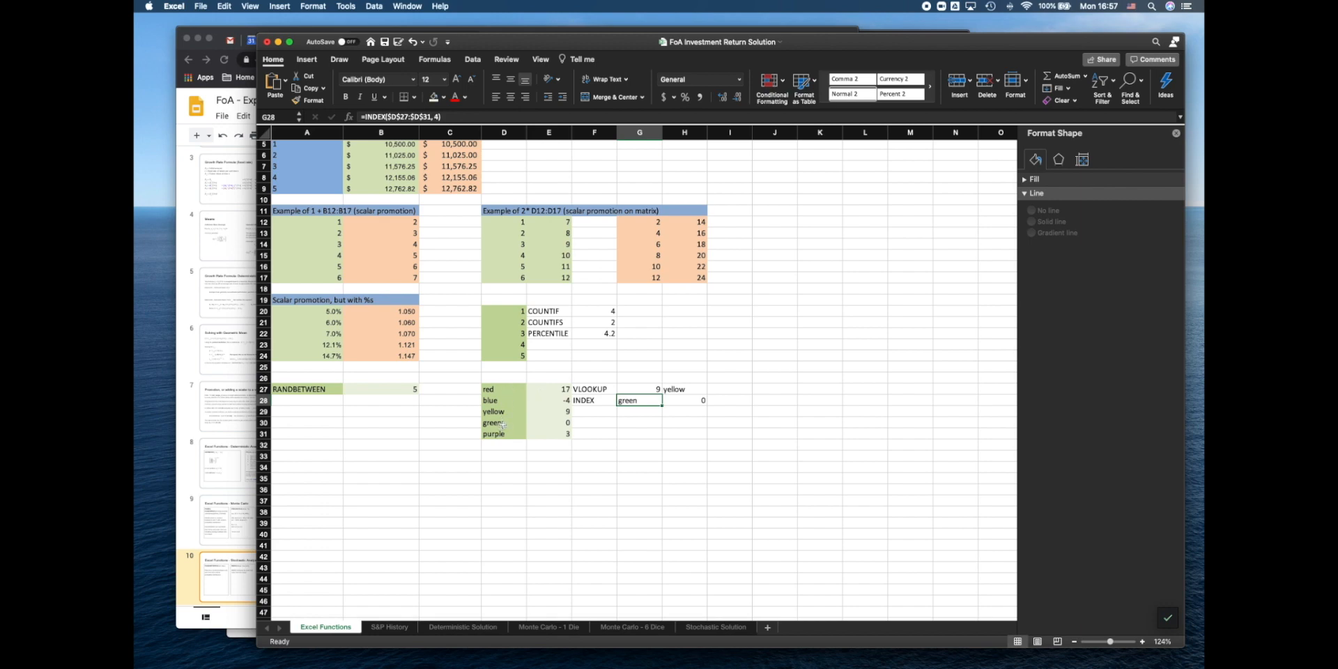
- Inspect the range, row and column arguments of the INDEX formula in H28 without changing them
{"action": "left_click", "coordinate": [680, 401]}
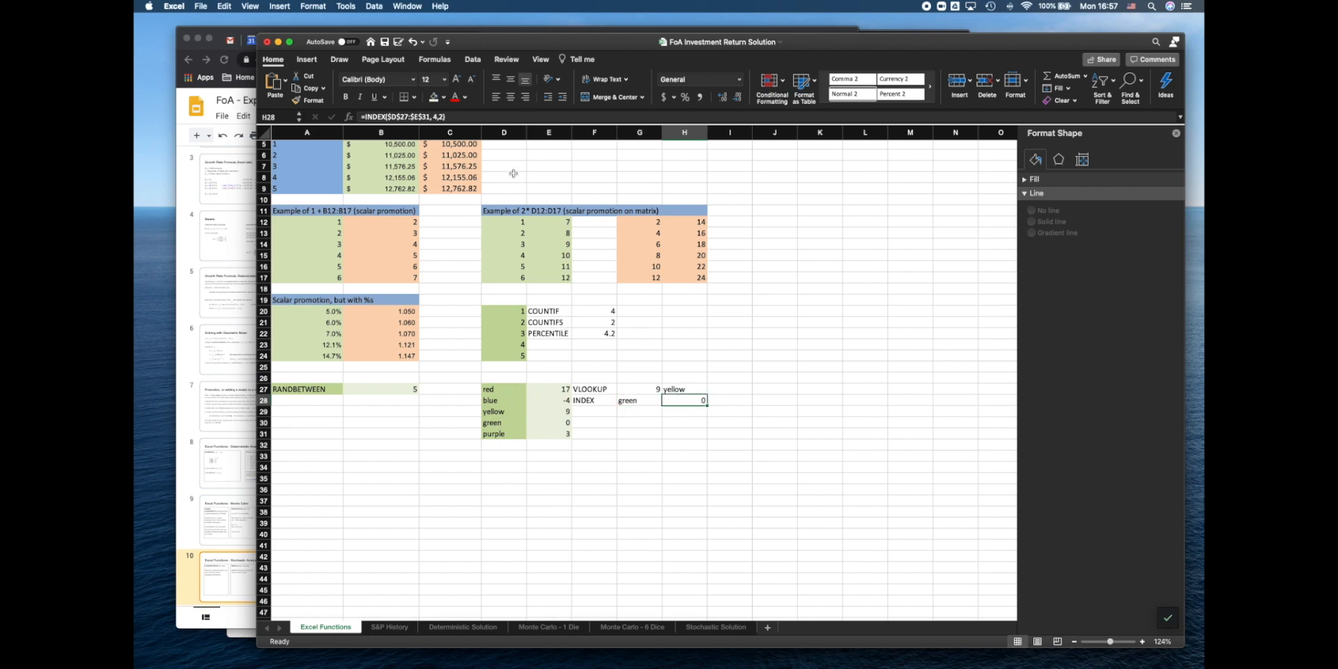
{"action": "left_click", "coordinate": [434, 117]}
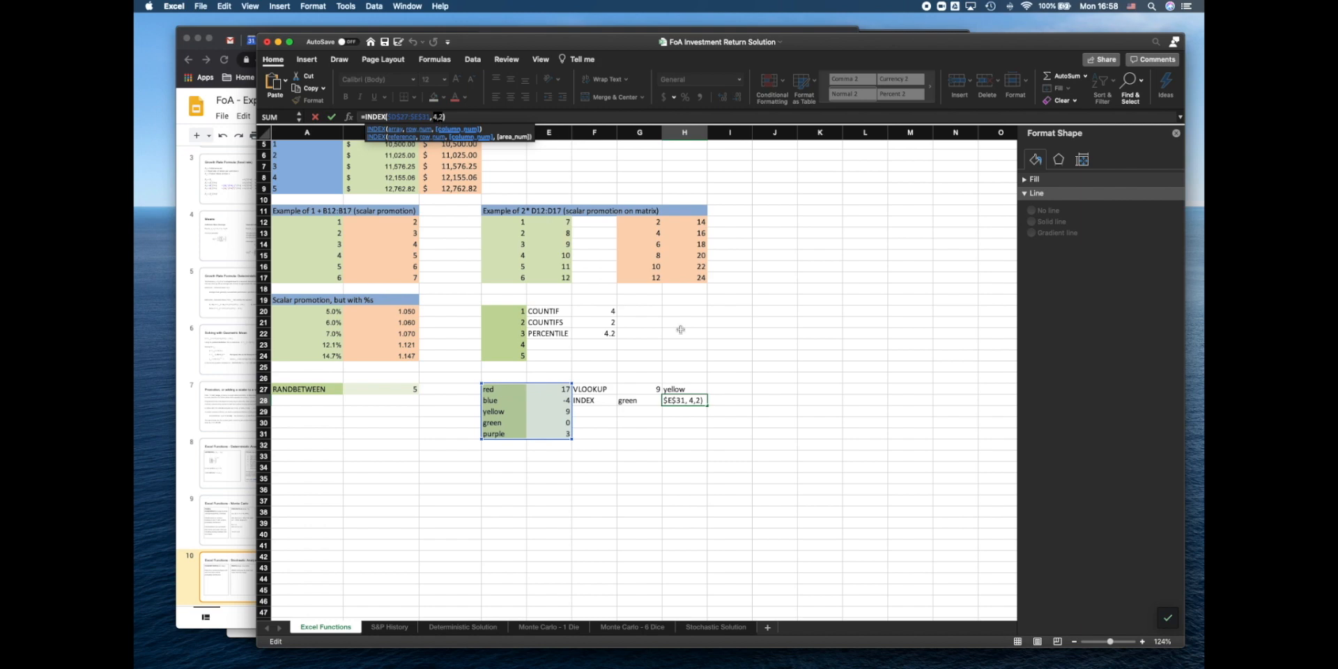
{"action": "left_click", "coordinate": [782, 349]}
{"action": "key", "text": "Escape"}
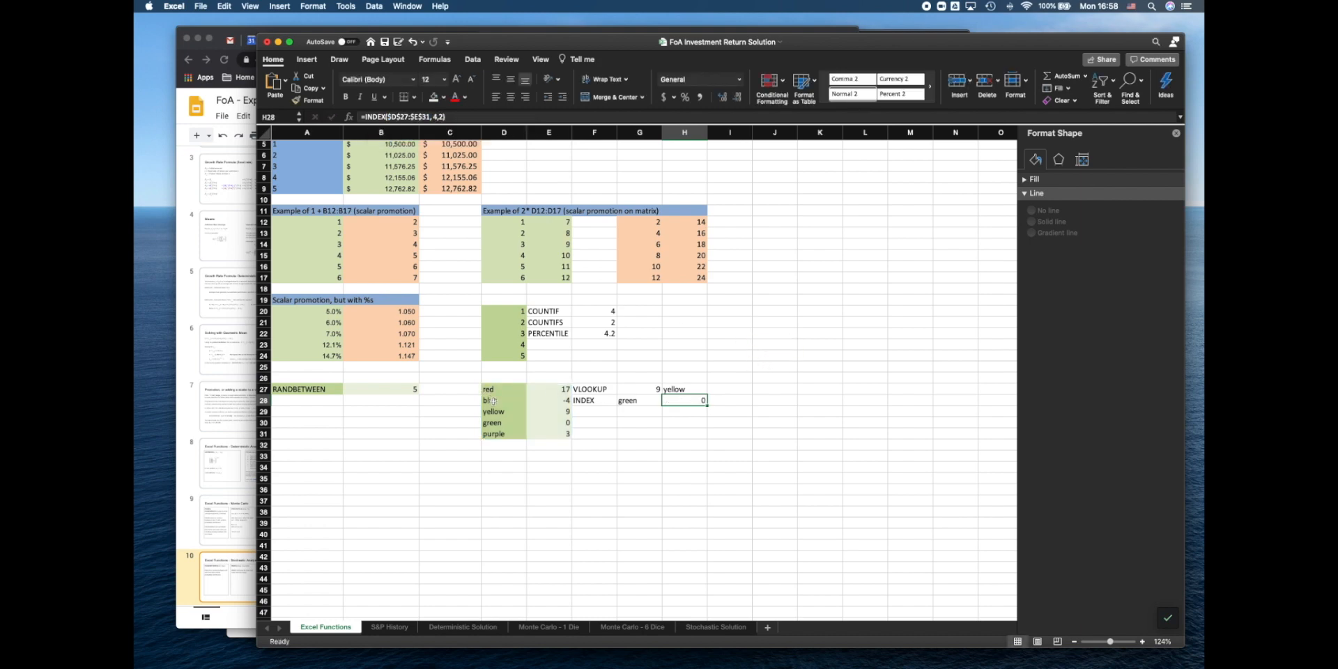
- Trace the INDEX lookup through the table, counting down from red to the green row and across to its second column
{"action": "left_click", "coordinate": [492, 422]}
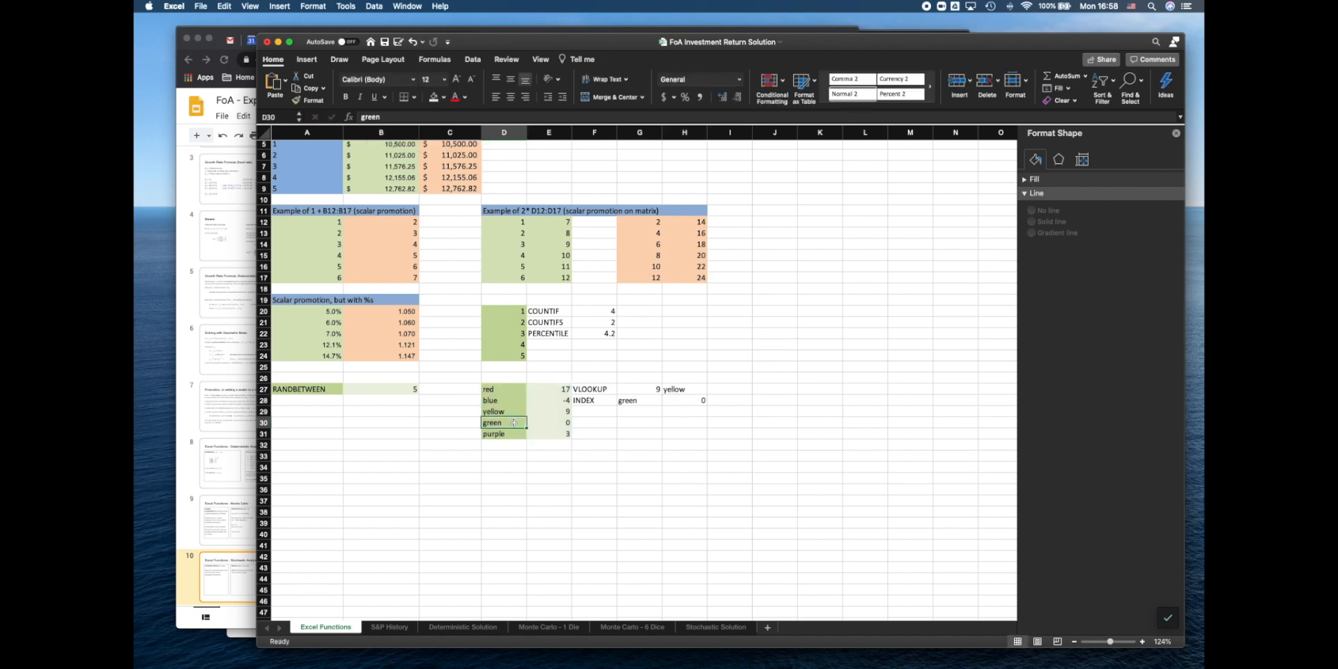
{"action": "left_click", "coordinate": [551, 423]}
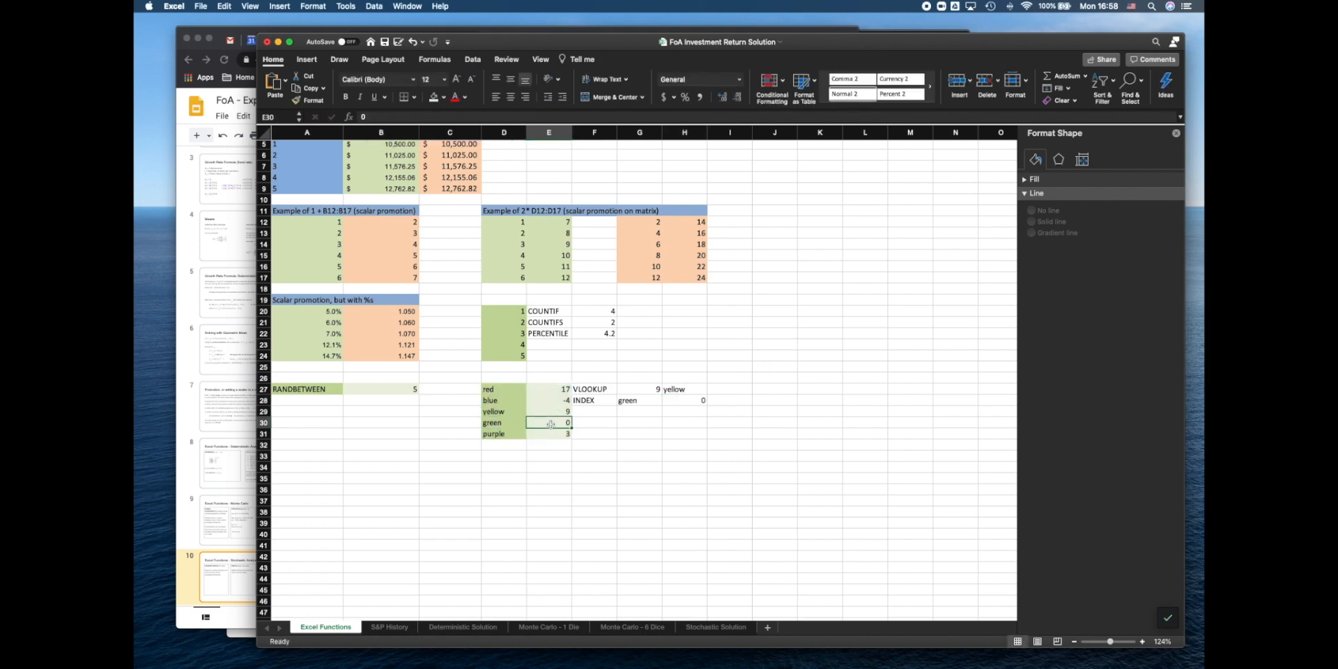
{"action": "left_click", "coordinate": [495, 389]}
{"action": "left_click", "coordinate": [496, 401]}
{"action": "left_click", "coordinate": [499, 412]}
{"action": "left_click", "coordinate": [499, 423]}
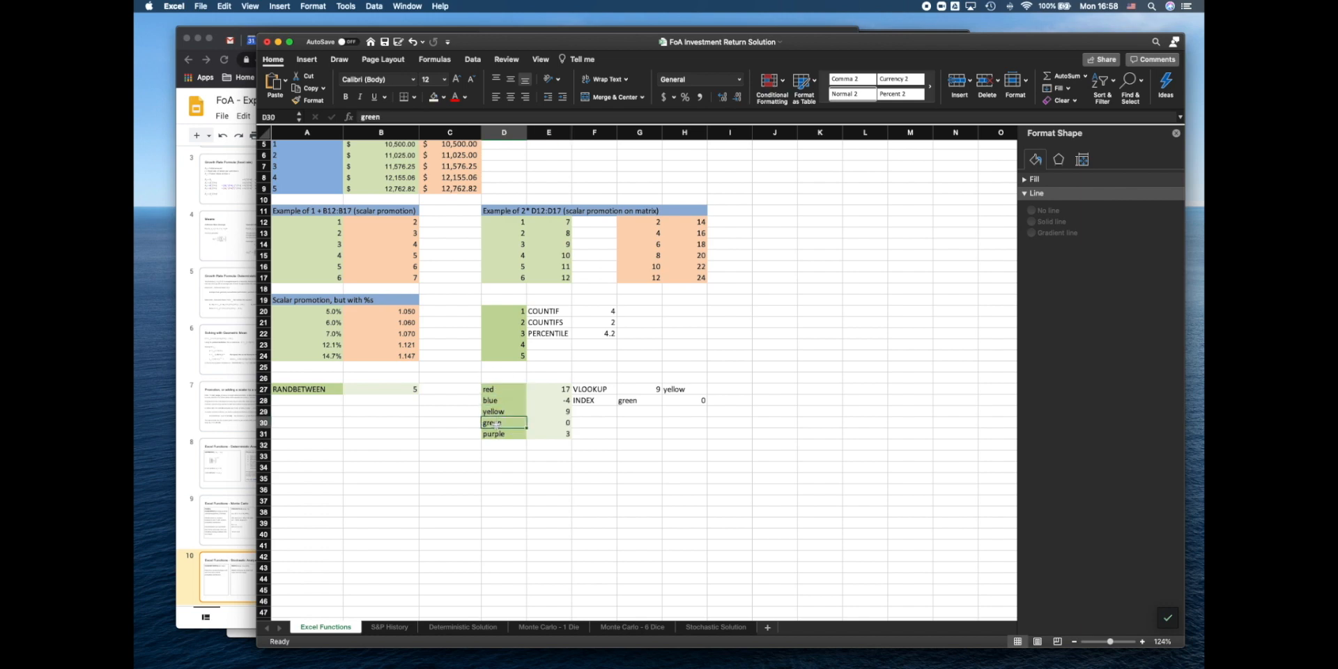
{"action": "left_click", "coordinate": [547, 423]}
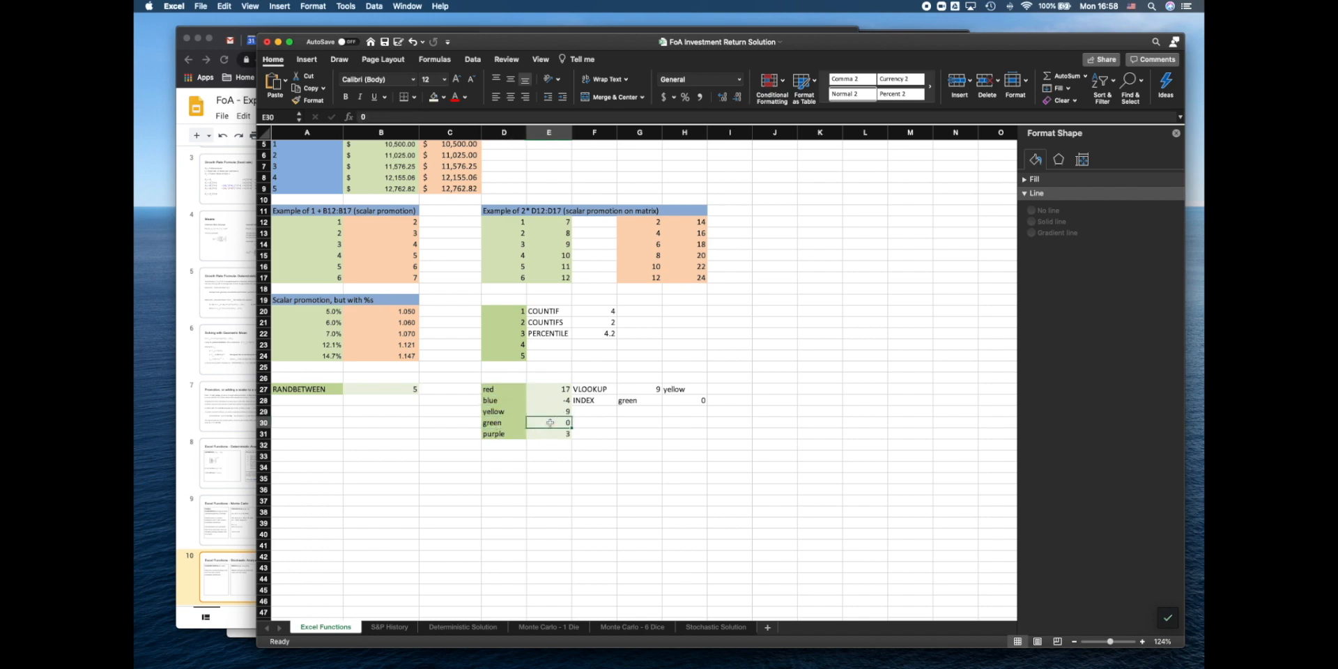
- Revisit the VLOOKUP and INDEX labels in F27:F28, and switch to the Stochastic Solution sheet
{"action": "left_click", "coordinate": [696, 414]}
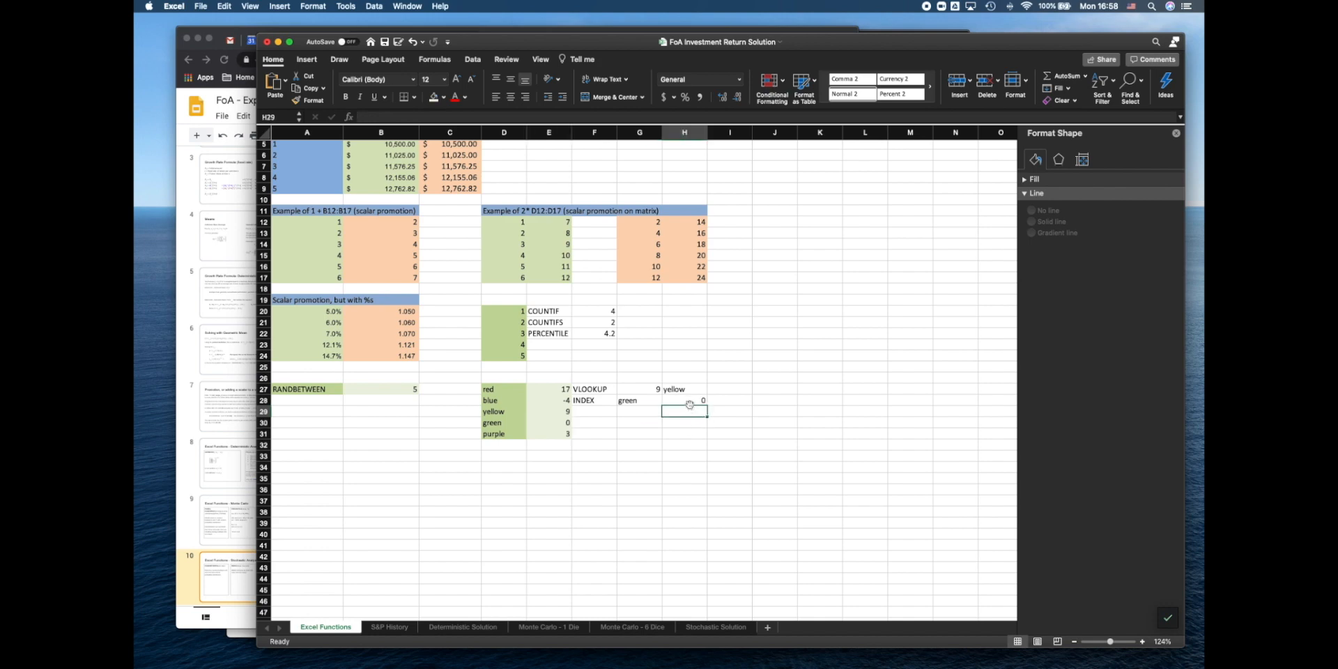
{"action": "left_click", "coordinate": [595, 391]}
{"action": "left_click", "coordinate": [591, 401]}
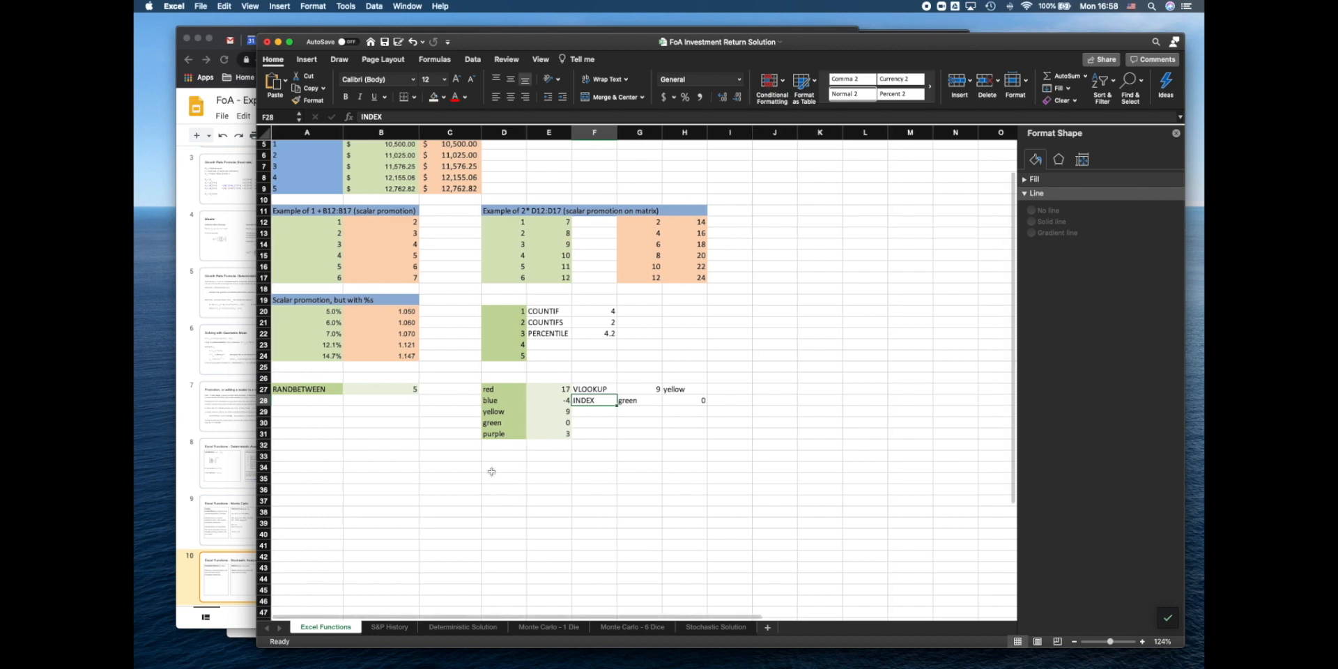
{"action": "left_click", "coordinate": [713, 629]}
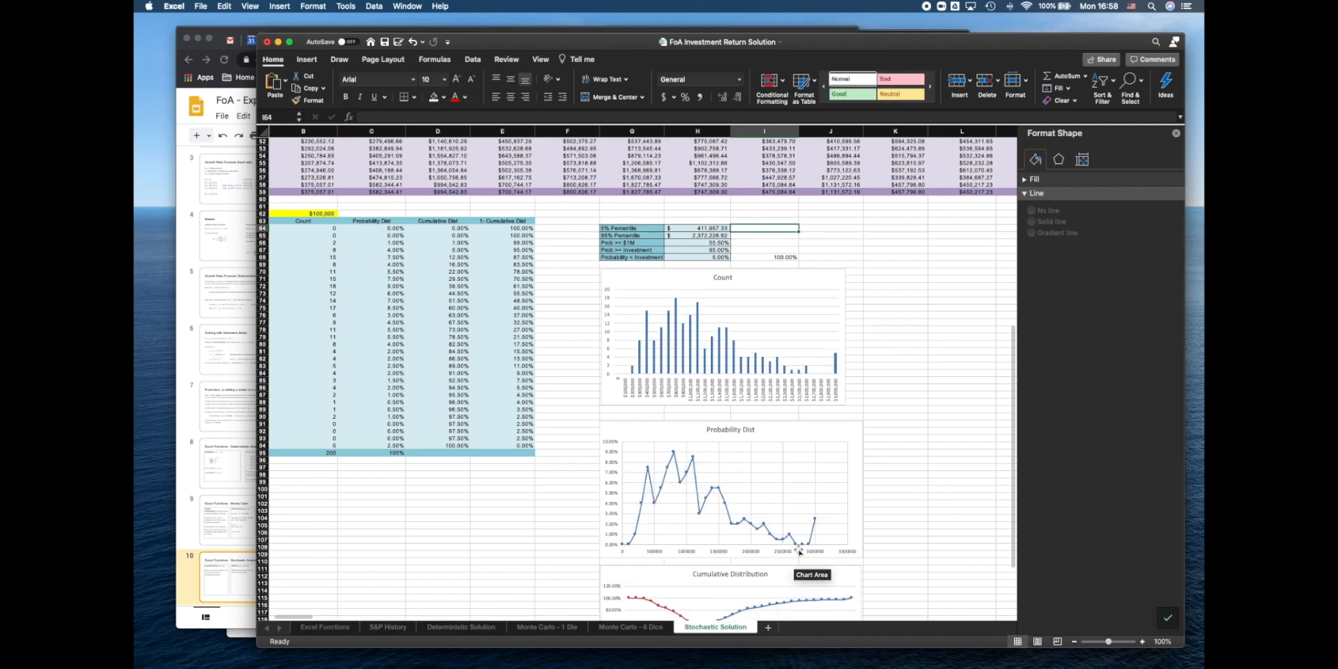